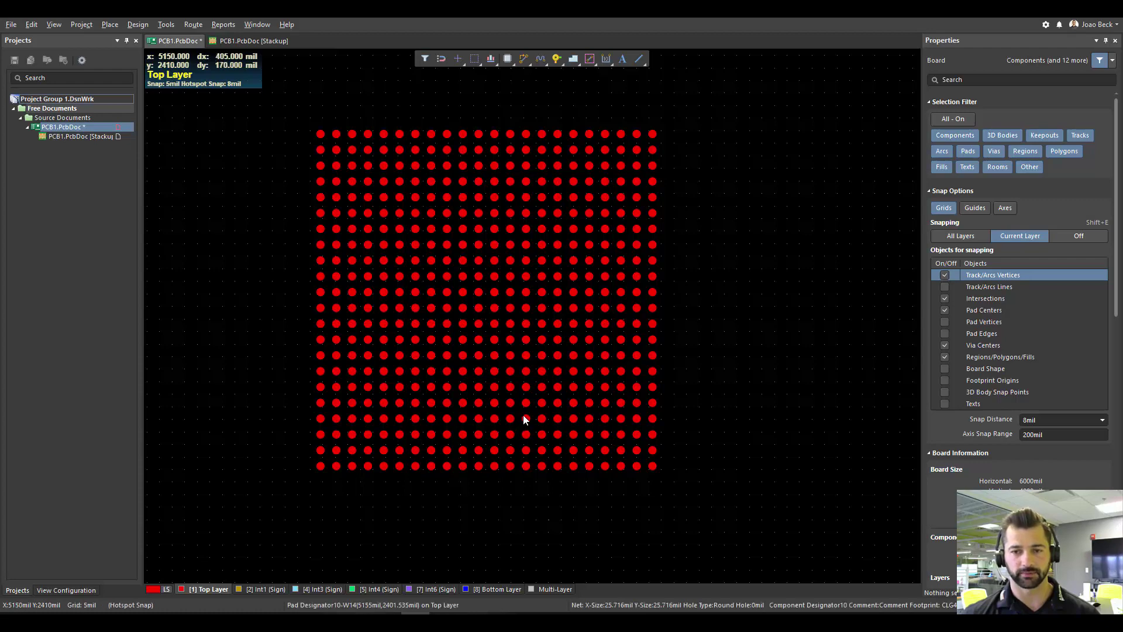
Review the board's layer stackup, including its signal, plane and dielectric layers, and return to the PCB layout
left_click(245, 40)
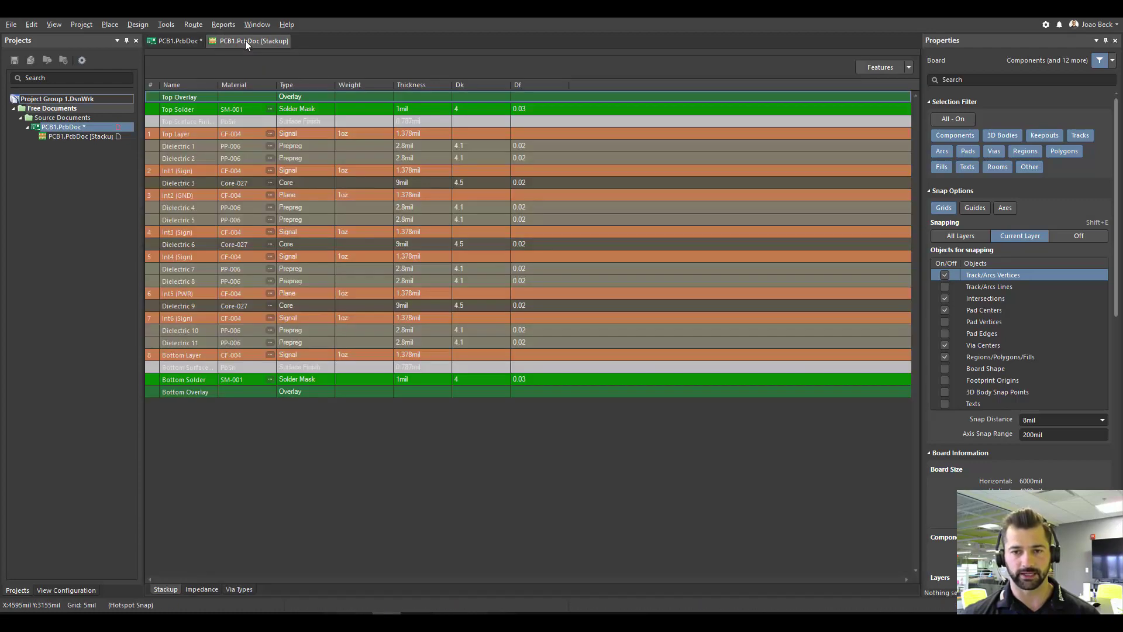
left_click(187, 42)
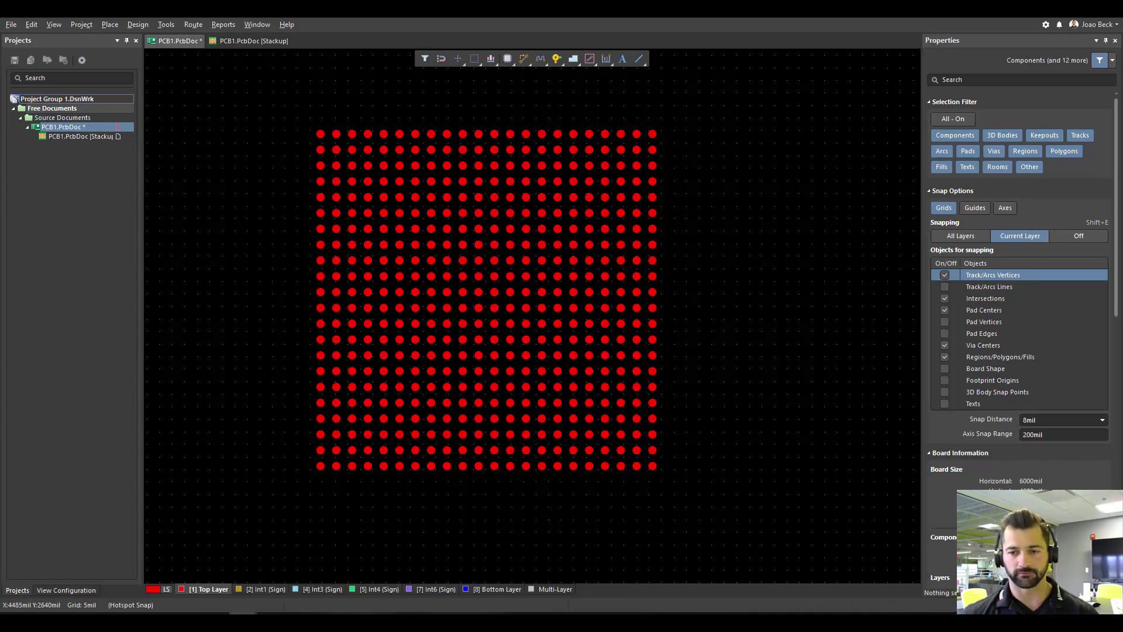
Examine the recommended BGA ball pad and via dimensions for 0.8 mm pitch devices in the Xilinx BGA design rules guide in the browser
left_click_drag(0, 146, 477, 59)
scroll(527, 301, "up", 8)
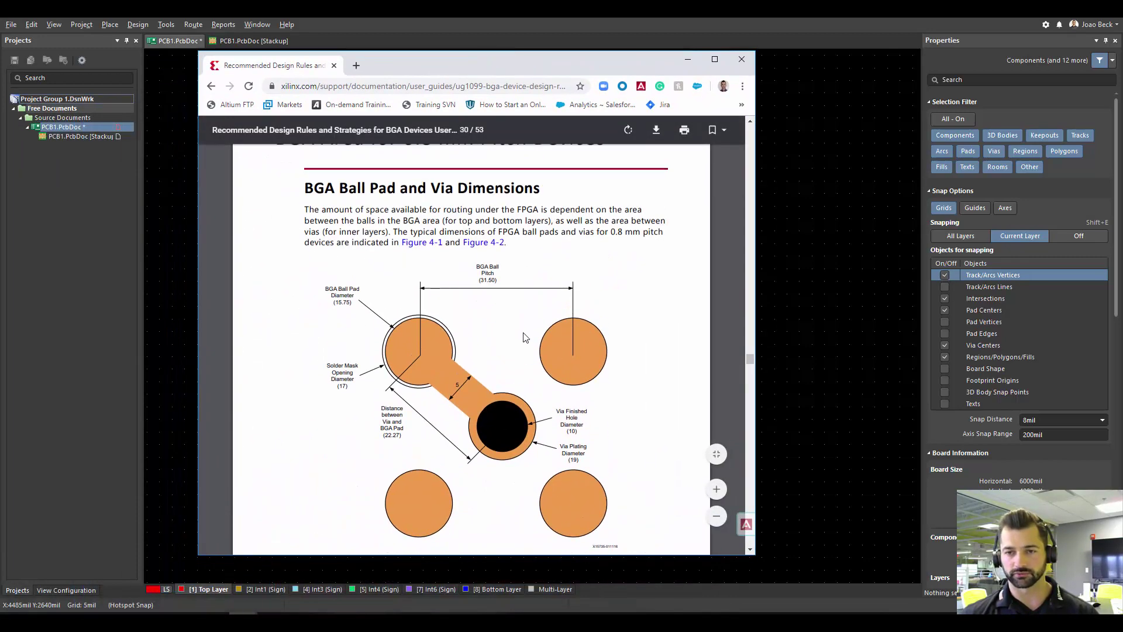
scroll(526, 338, "down", 4)
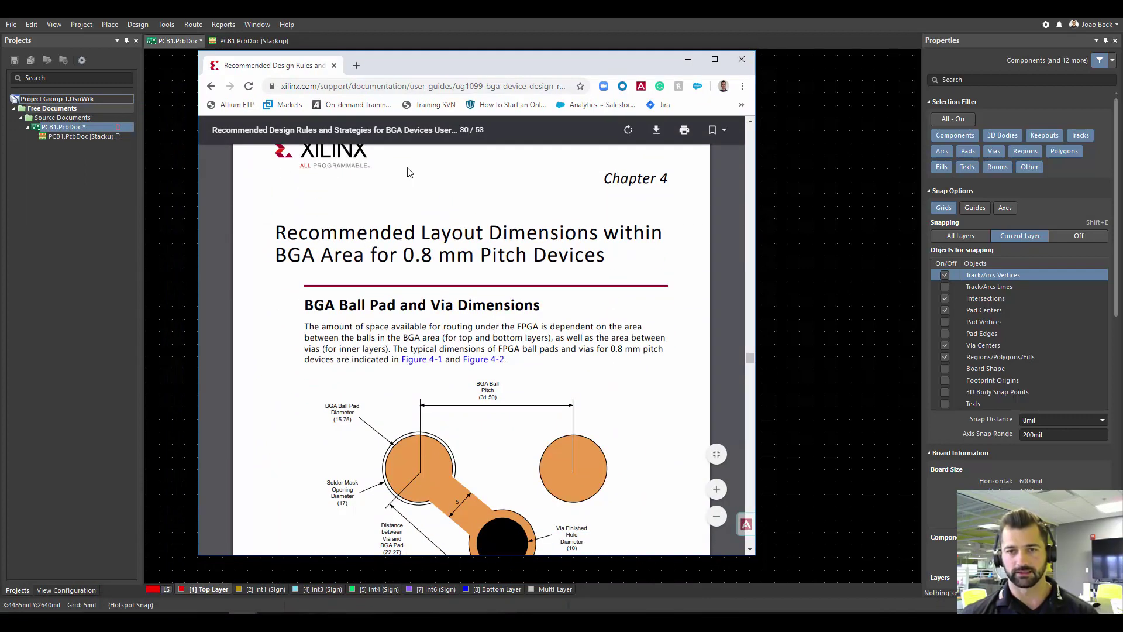
left_click_drag(465, 66, 817, 38)
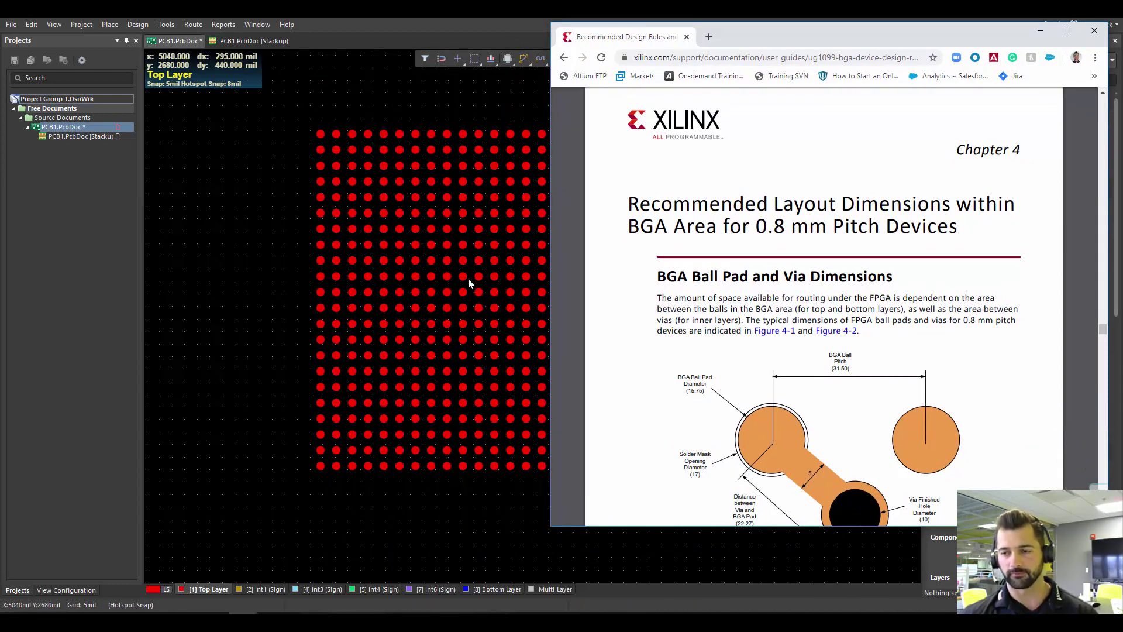
scroll(758, 286, "down", 3)
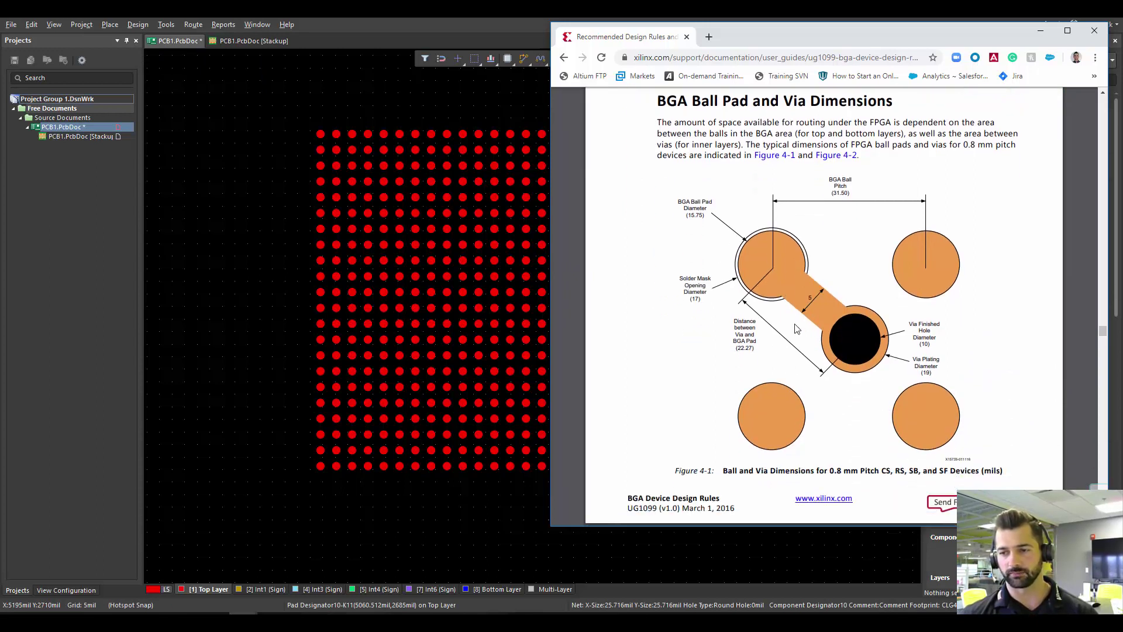
scroll(764, 412, "down", 1)
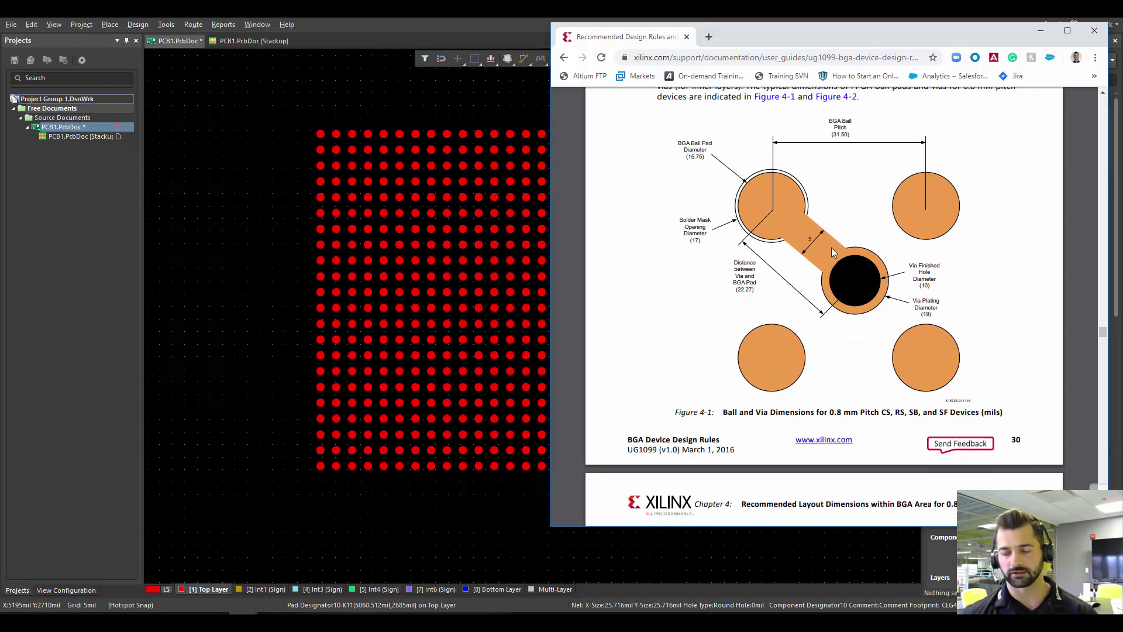
left_click(1044, 30)
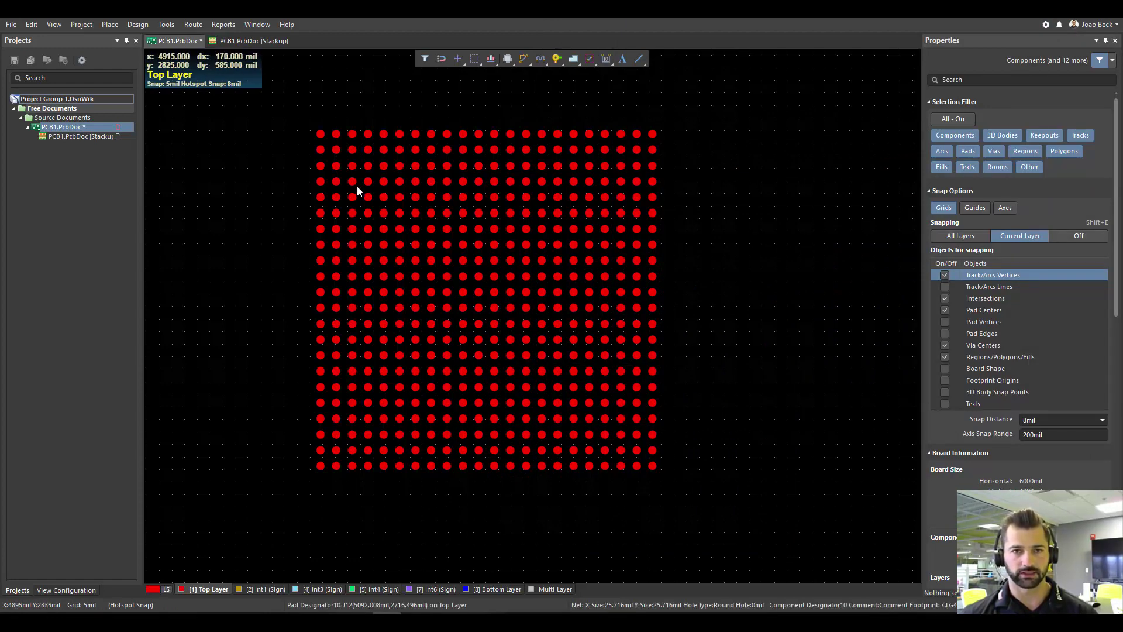
Create a rectangular room from the BGA component and name the room BGA
left_click(373, 170)
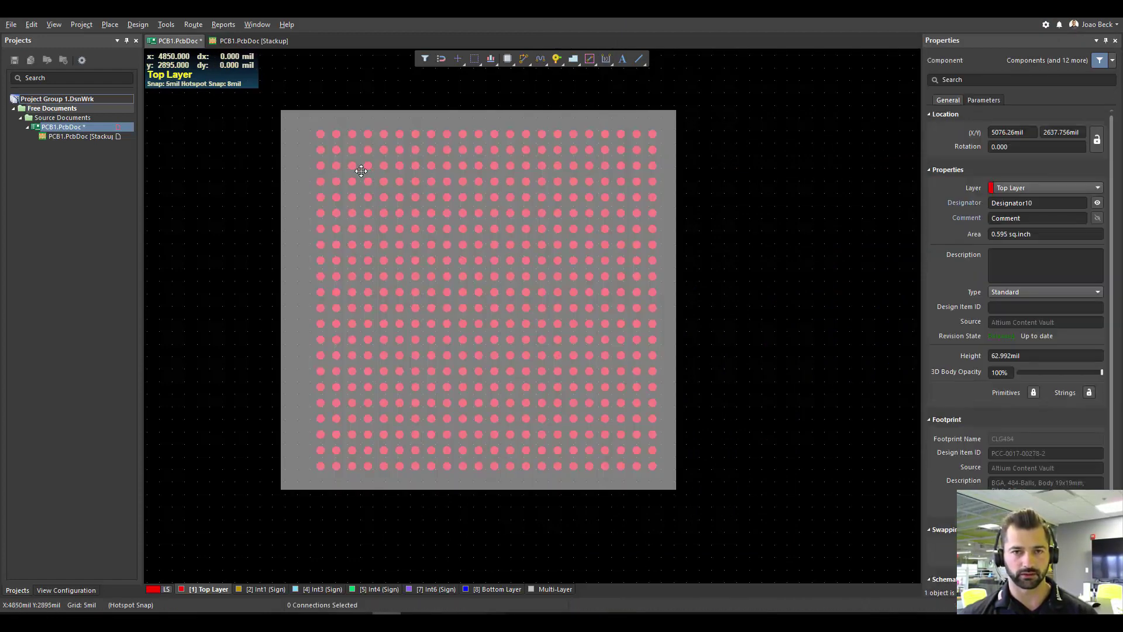
left_click(138, 25)
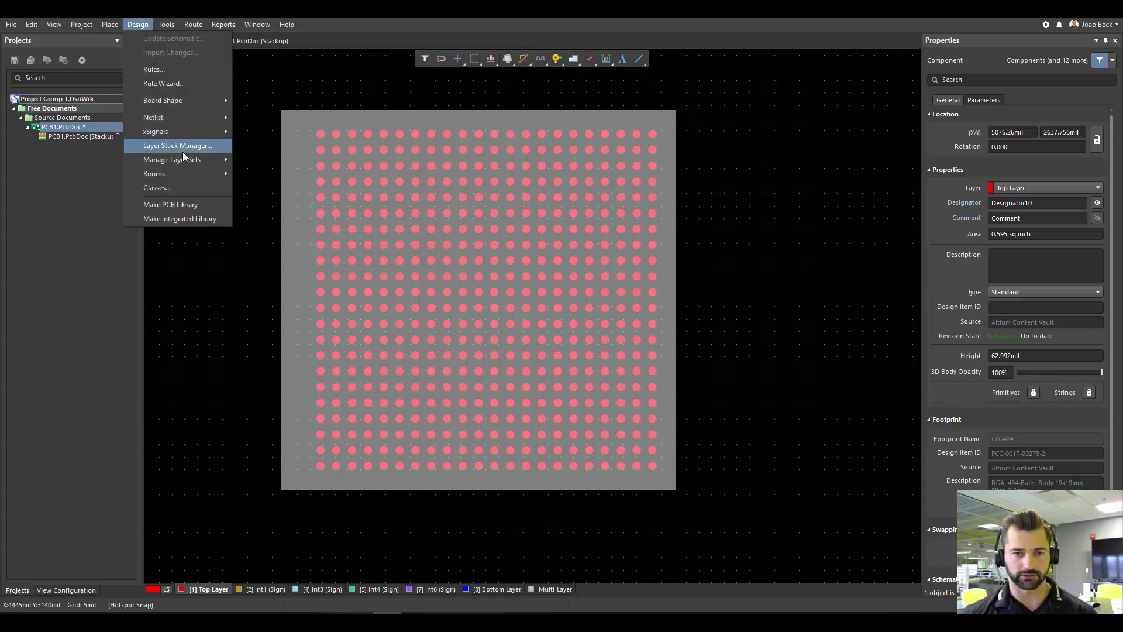
mouse_move(197, 174)
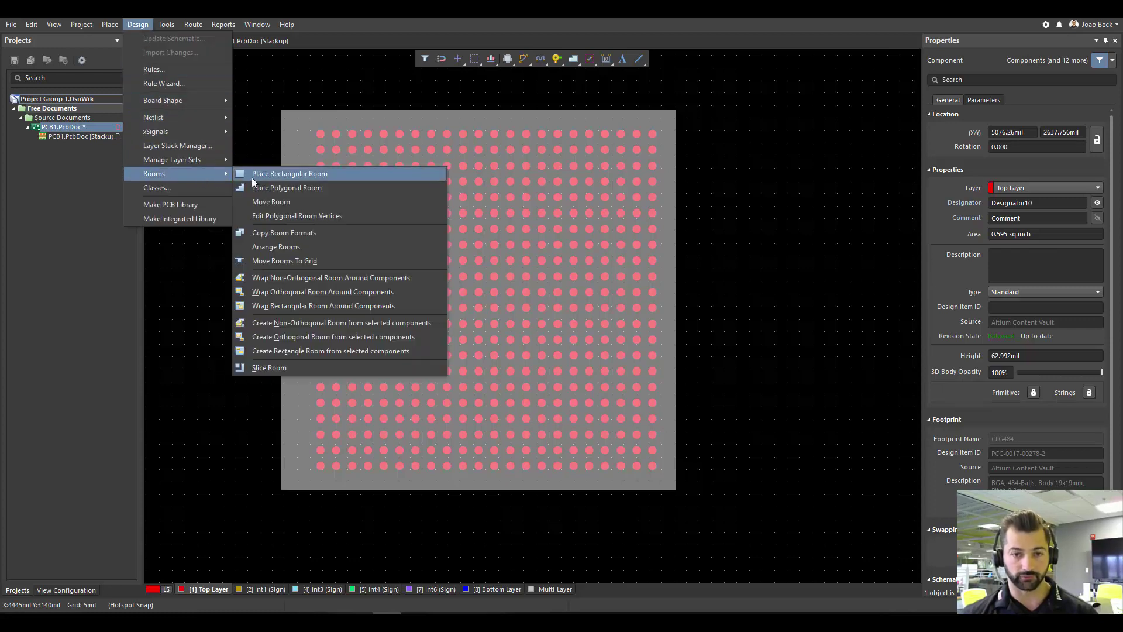
left_click(328, 350)
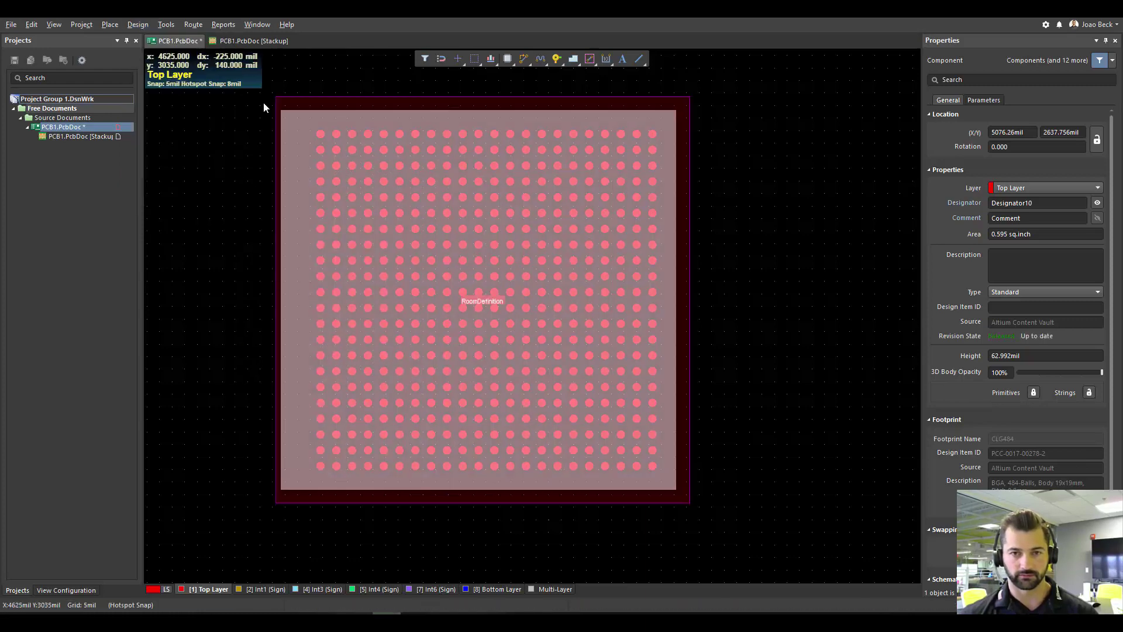
double_click(283, 103)
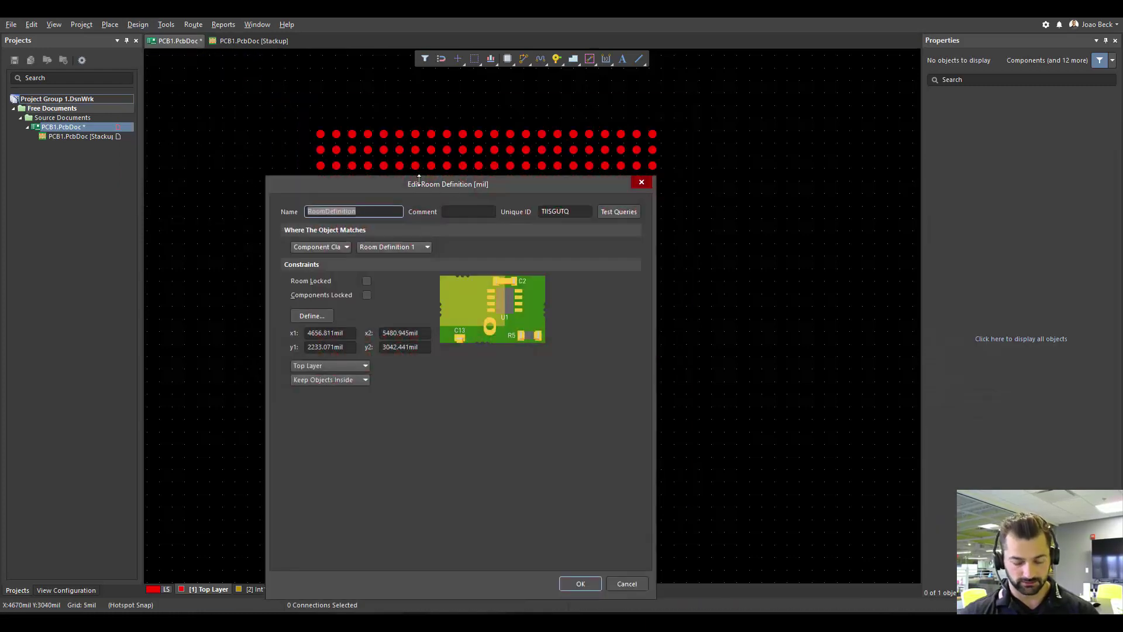
type("BGA")
key("Return")
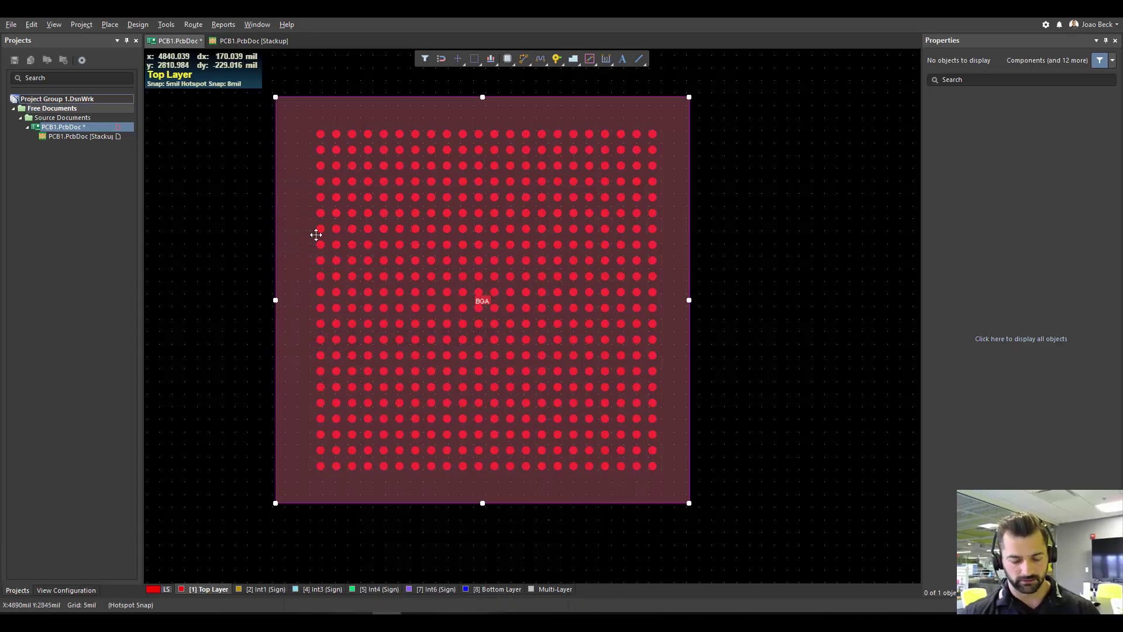
Add an electrical clearance design rule named Clearance_BGA with a minimum clearance of 3 mil
key("d")
key("r")
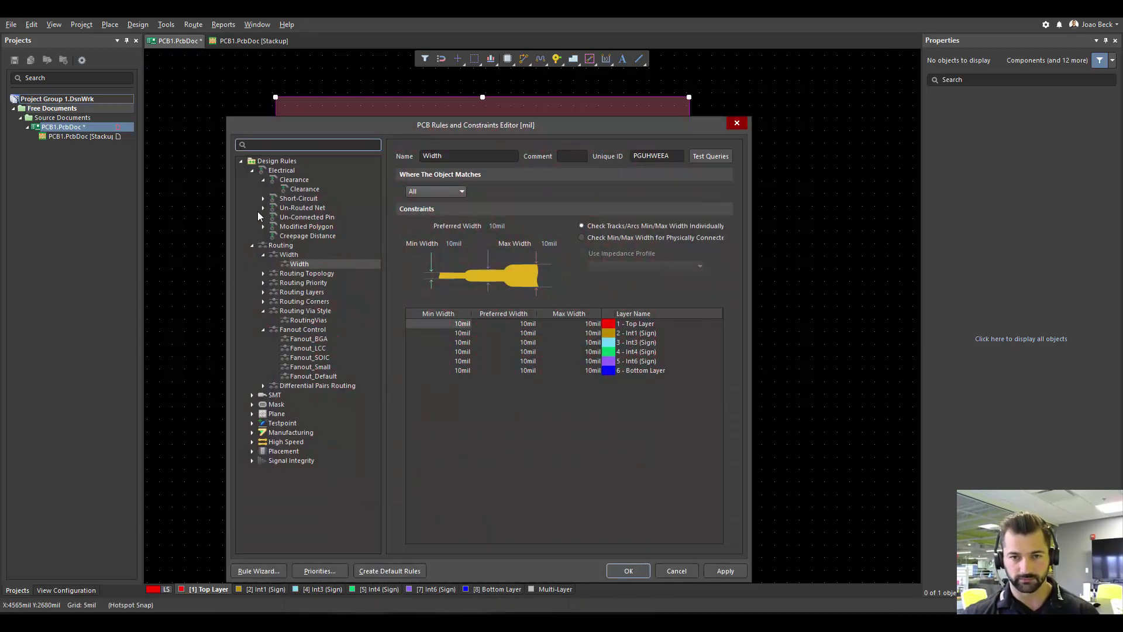
right_click(298, 184)
left_click(326, 186)
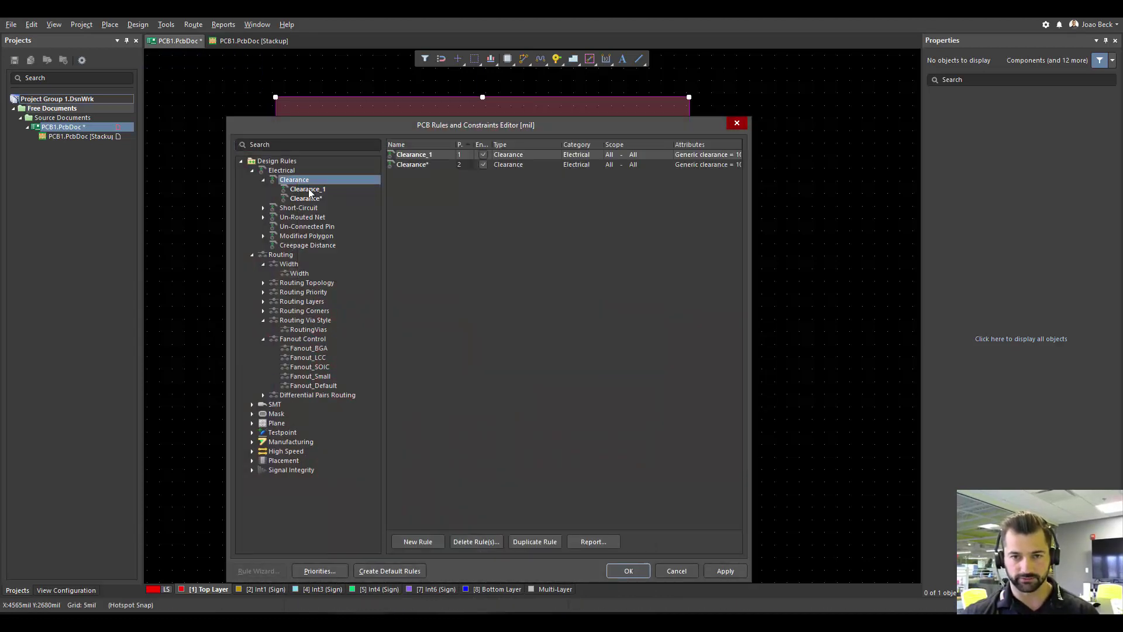
left_click(307, 189)
double_click(466, 156)
left_click(467, 156)
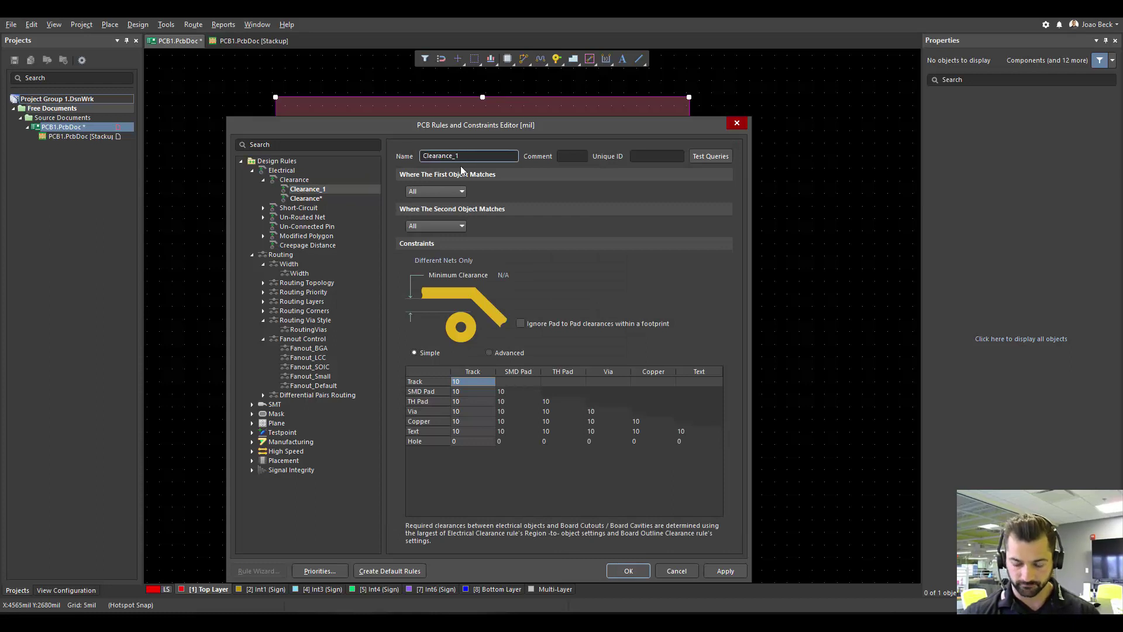
type("BGA")
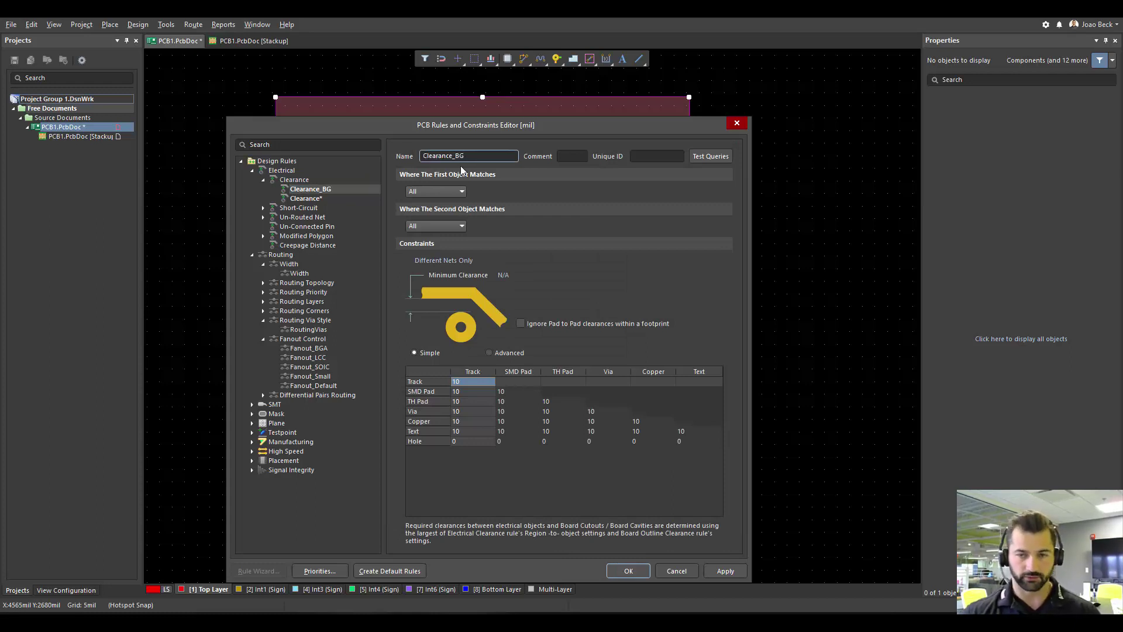
left_click(506, 276)
type("3")
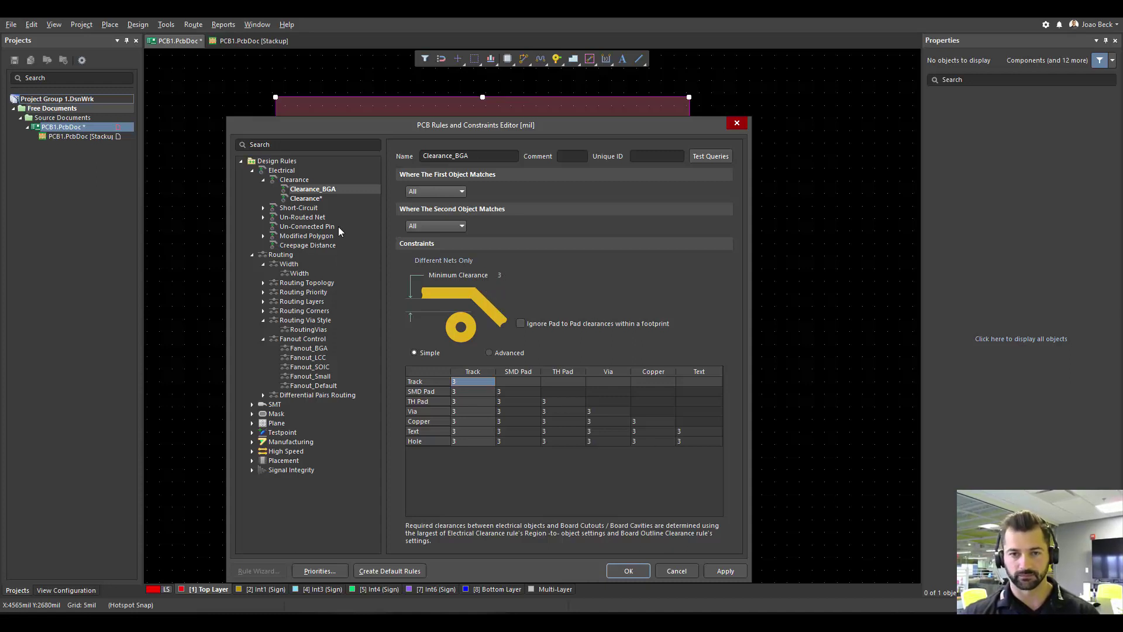
left_click(289, 264)
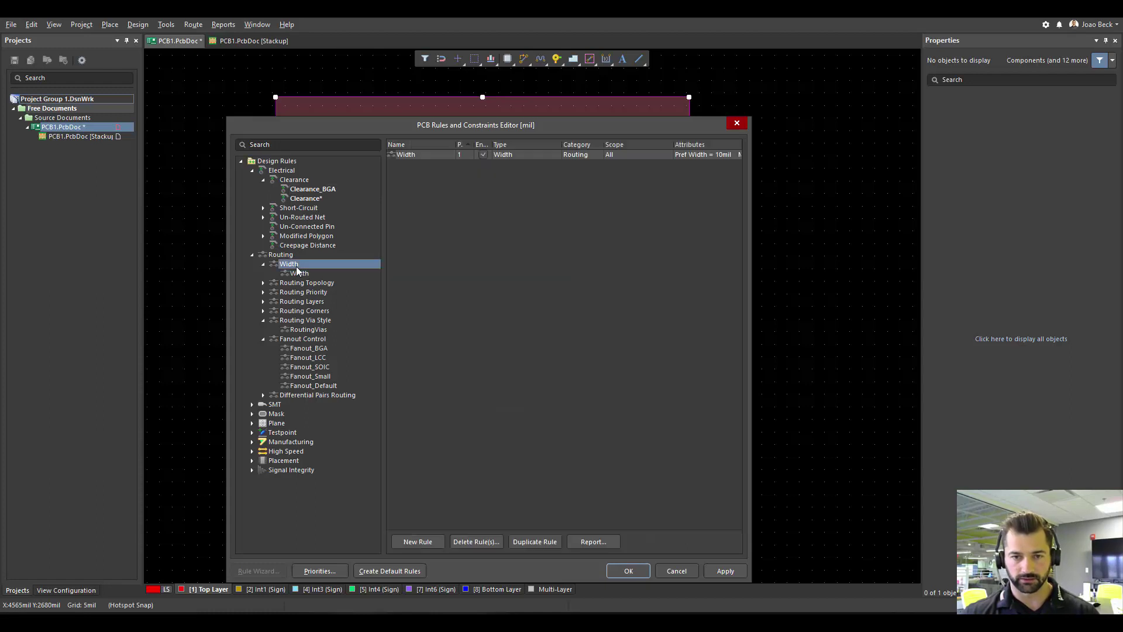
right_click(297, 267)
left_click(312, 191)
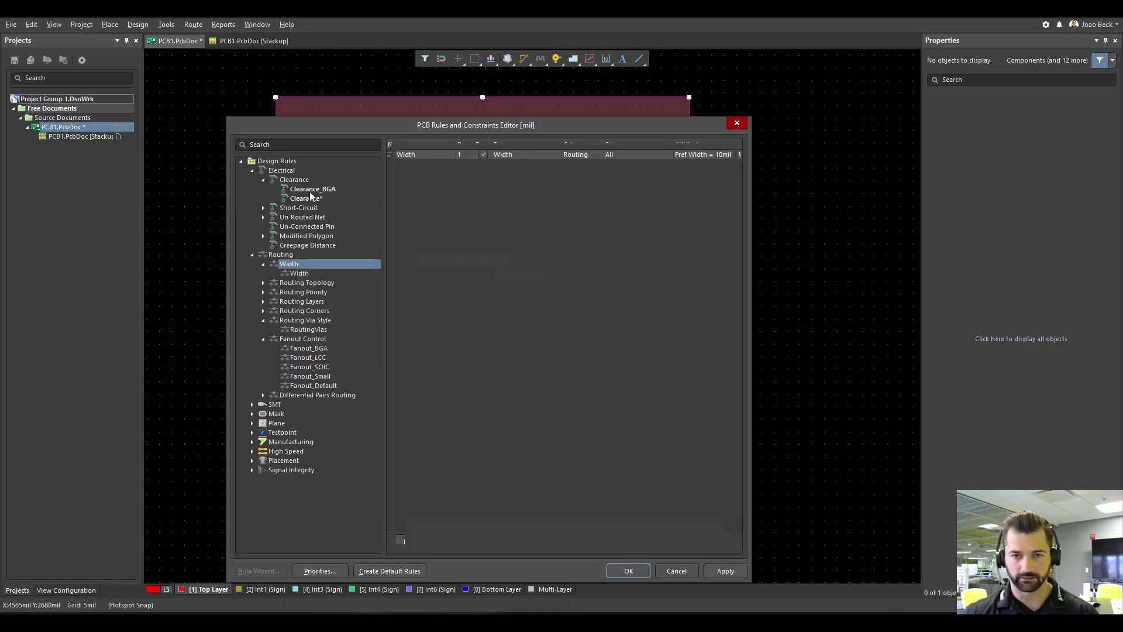
Restrict the first object of the Clearance_BGA rule with the custom query WithinRoom('BGA')
left_click(313, 189)
left_click(451, 192)
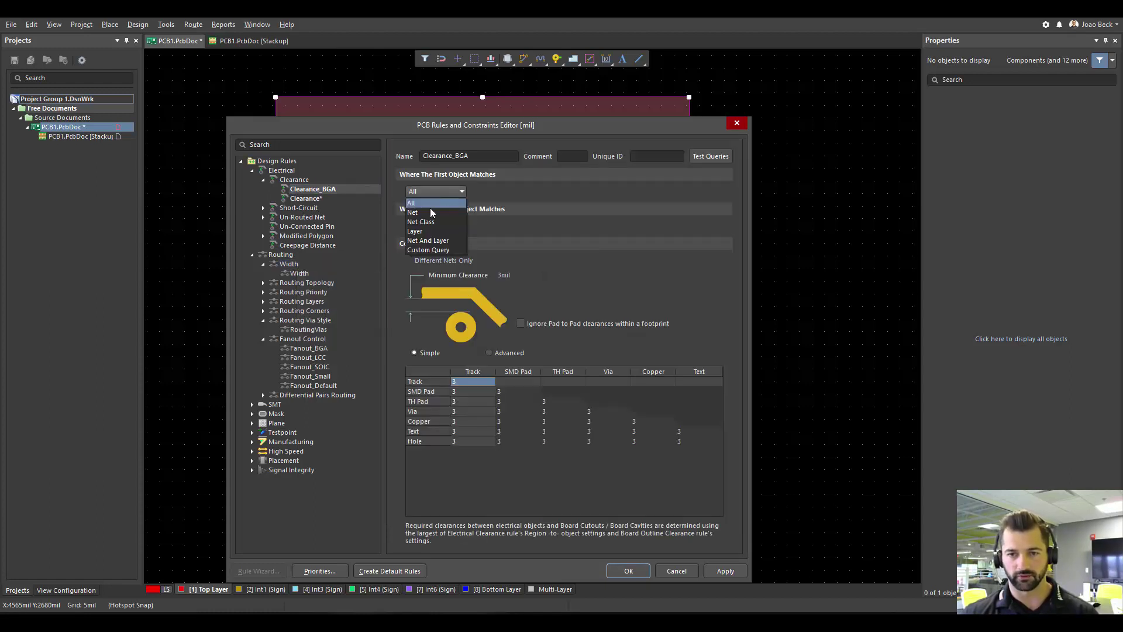
left_click(447, 250)
left_click(513, 211)
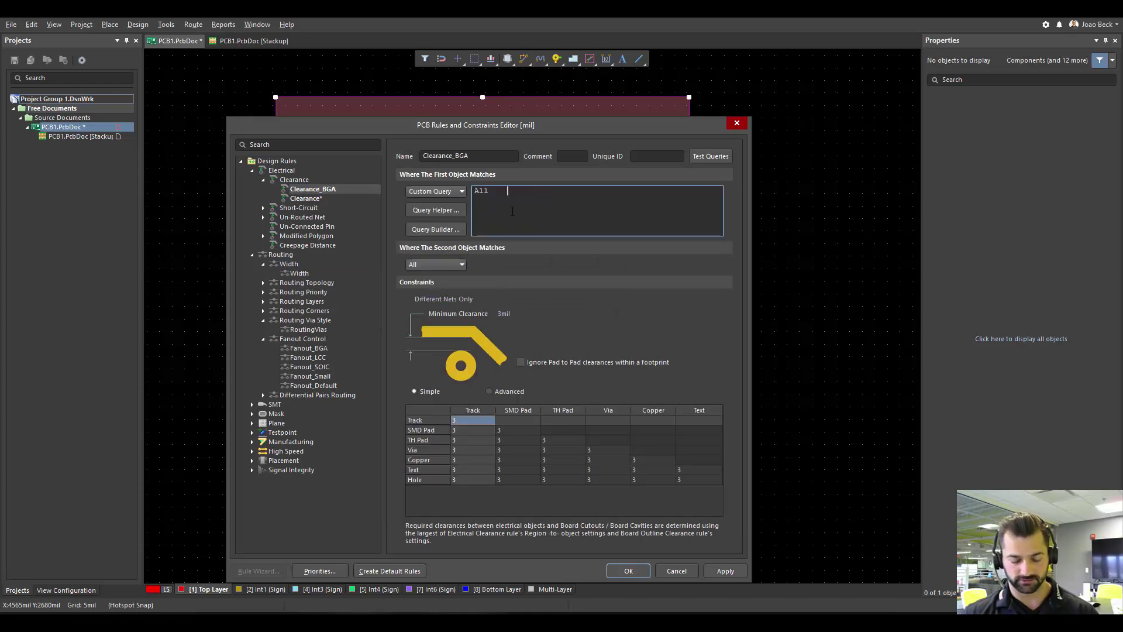
double_click(501, 191)
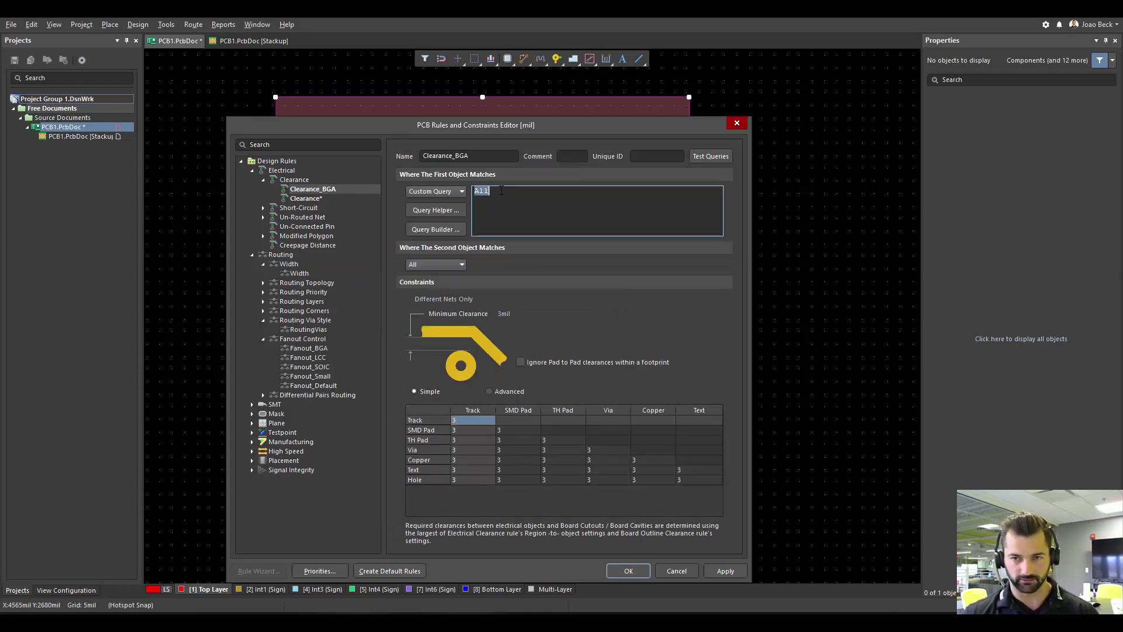
type("WithinRoom(")
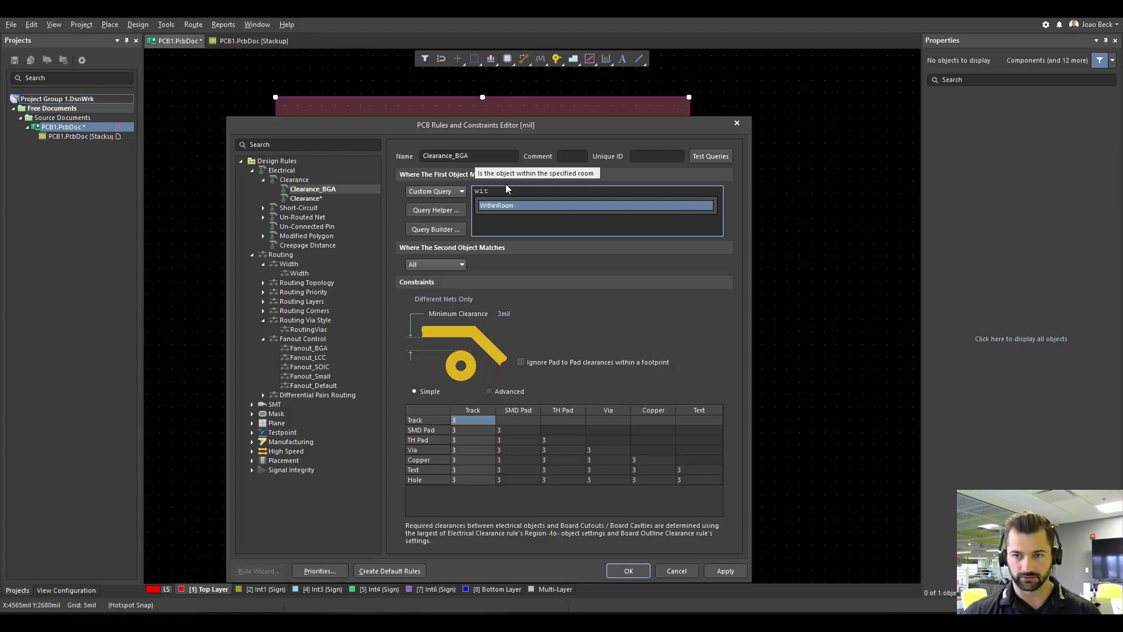
key("Return")
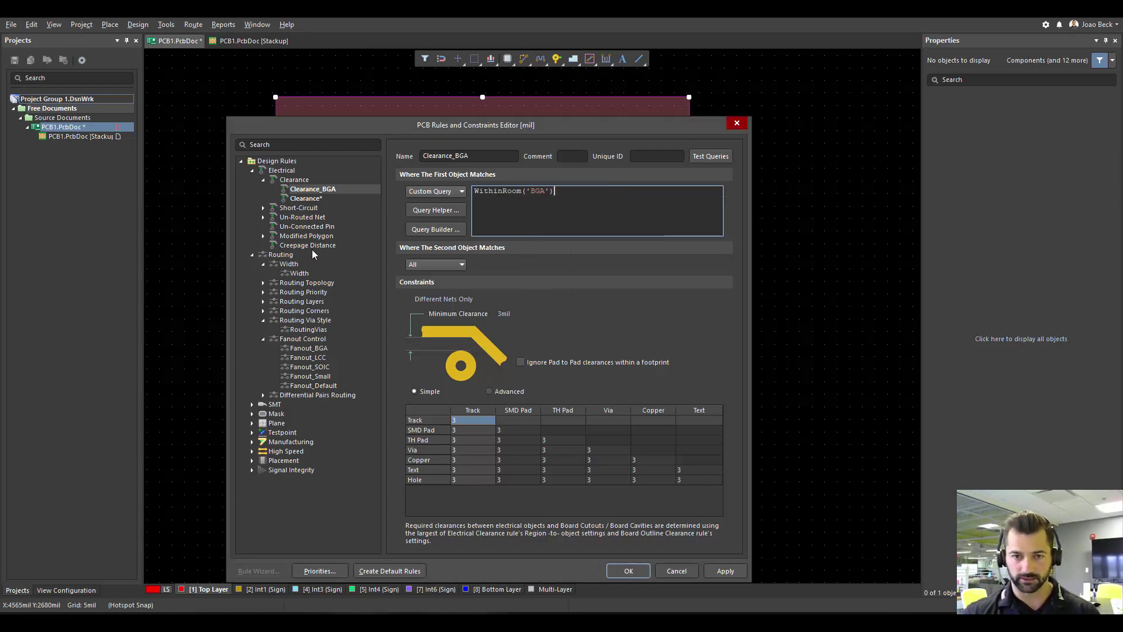
Add a routing width design rule named Width_BGA
left_click(300, 273)
right_click(297, 262)
left_click(366, 271)
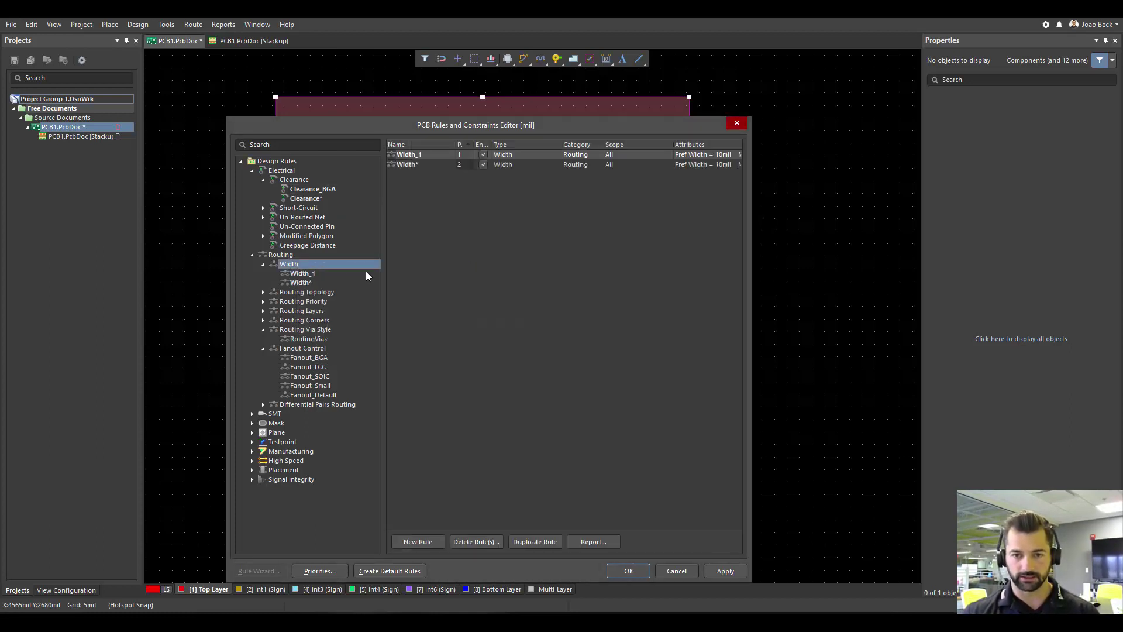
left_click(310, 274)
double_click(466, 156)
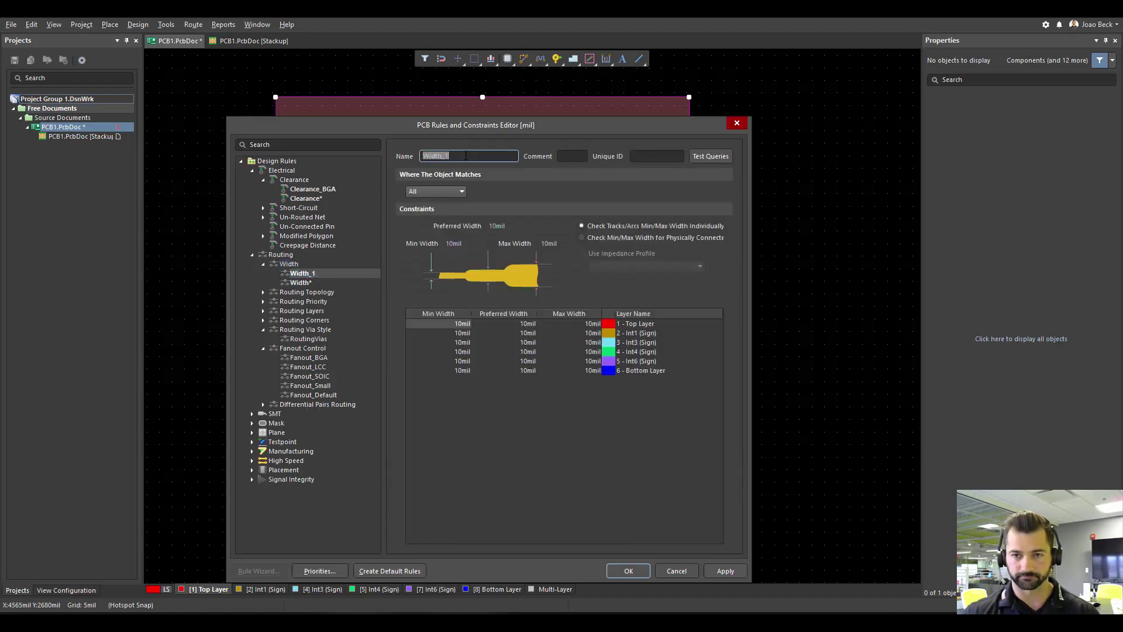
left_click(465, 156)
type("BG")
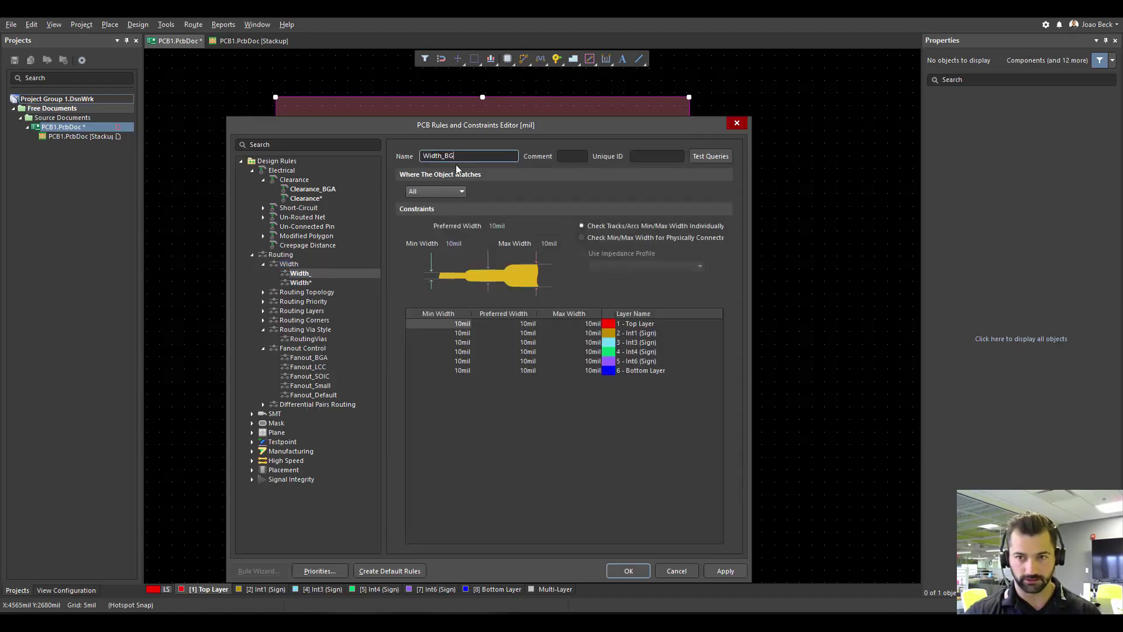
type("A")
Scope the Width_BGA rule to the room with the custom query WithinRoom('BGA')
left_click(461, 191)
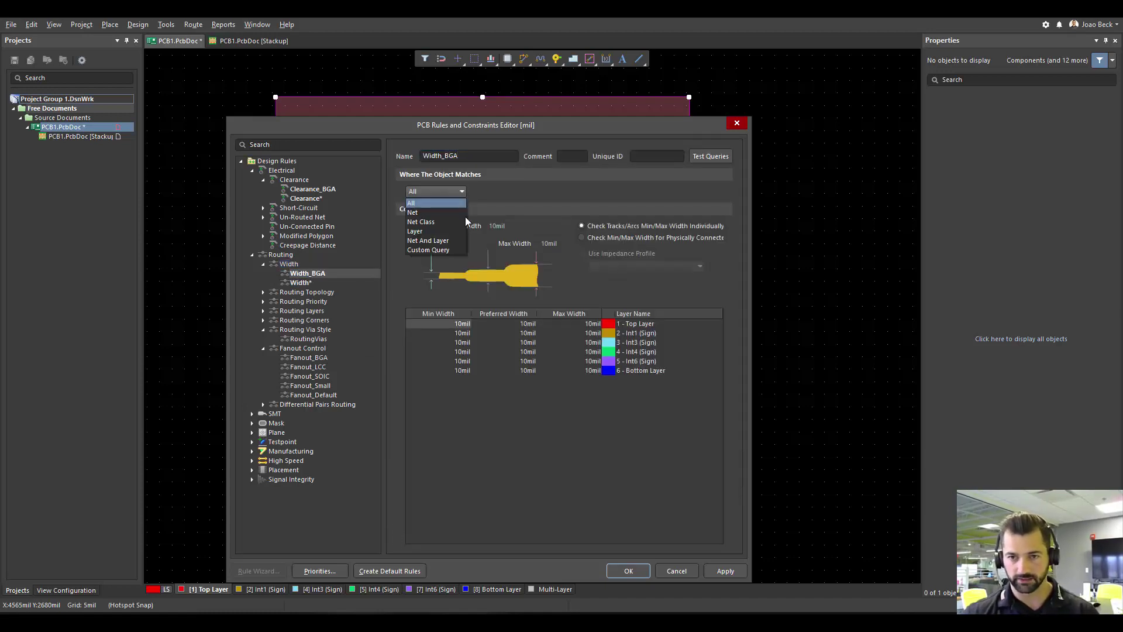
left_click(445, 250)
left_click(506, 211)
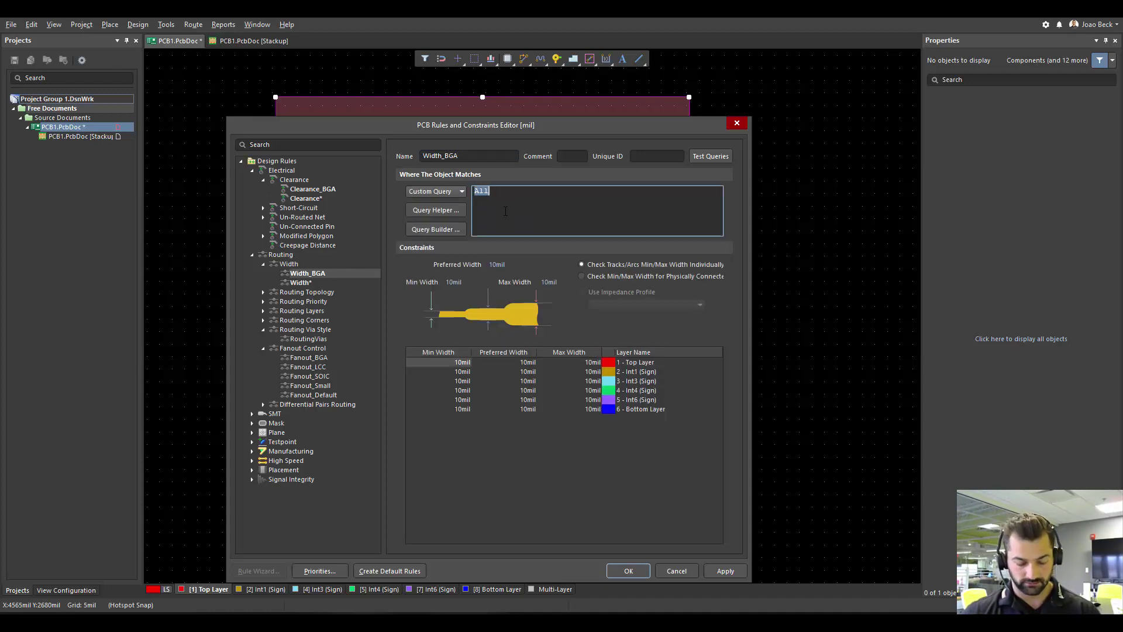
type("with")
key("Return")
type("('BGA')")
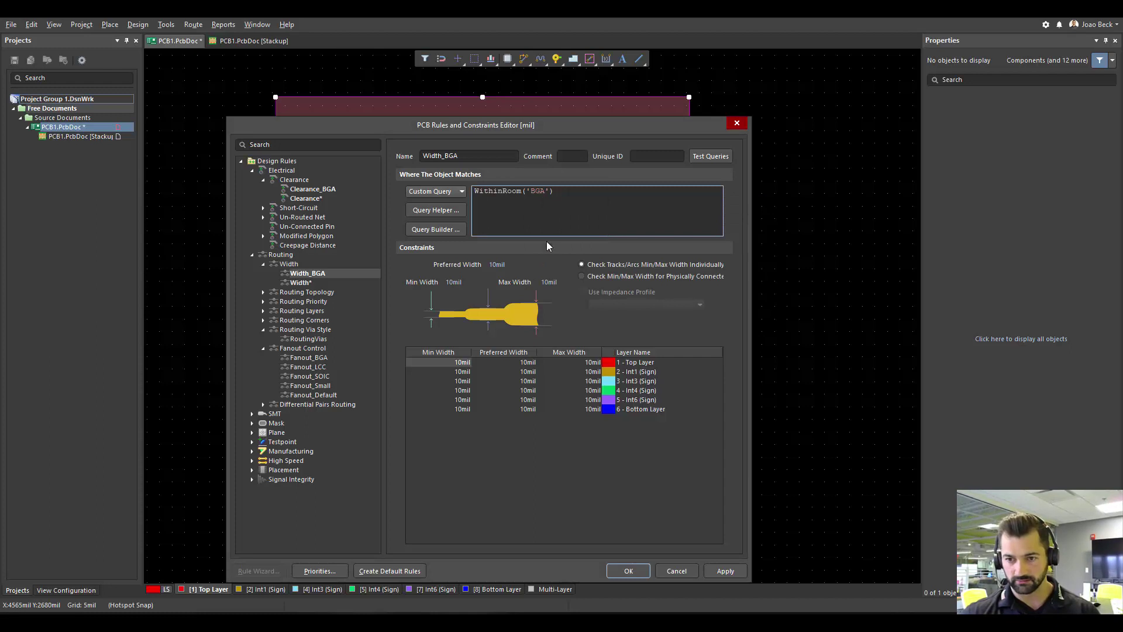
Set the minimum, maximum and preferred widths of the Width_BGA rule to 3 mil
left_click(455, 282)
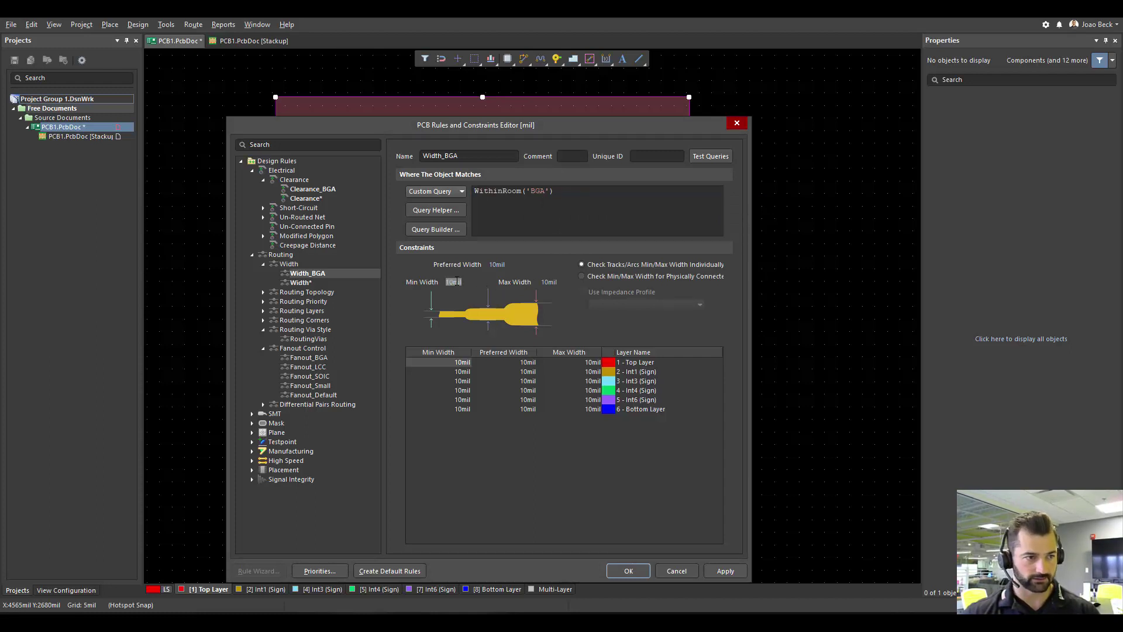
type("3")
key("Tab")
type("3")
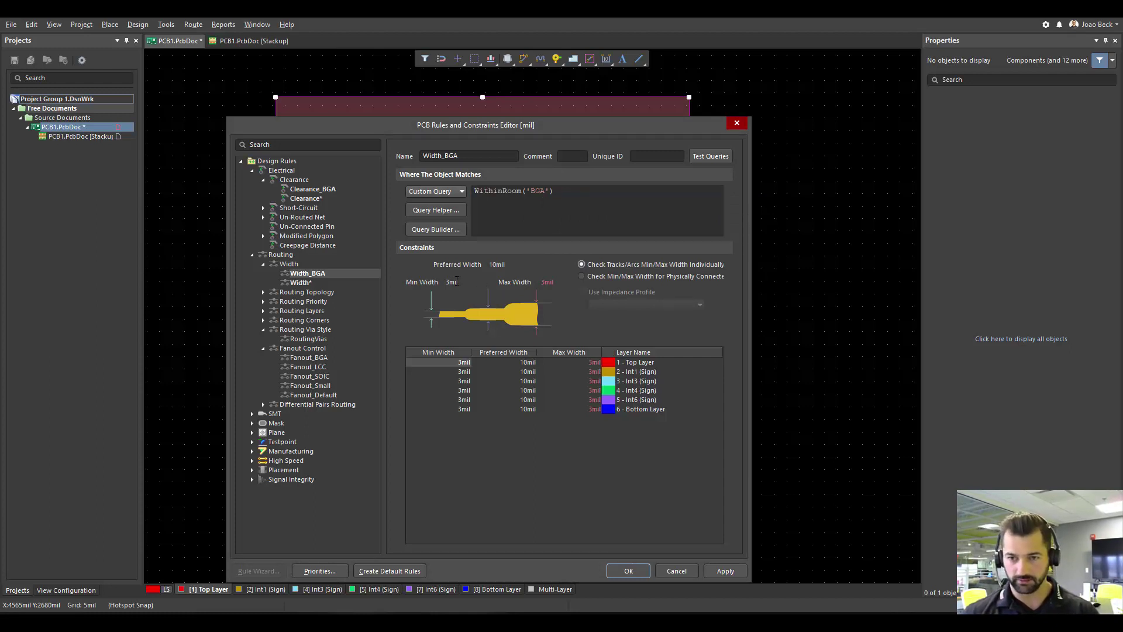
left_click(493, 263)
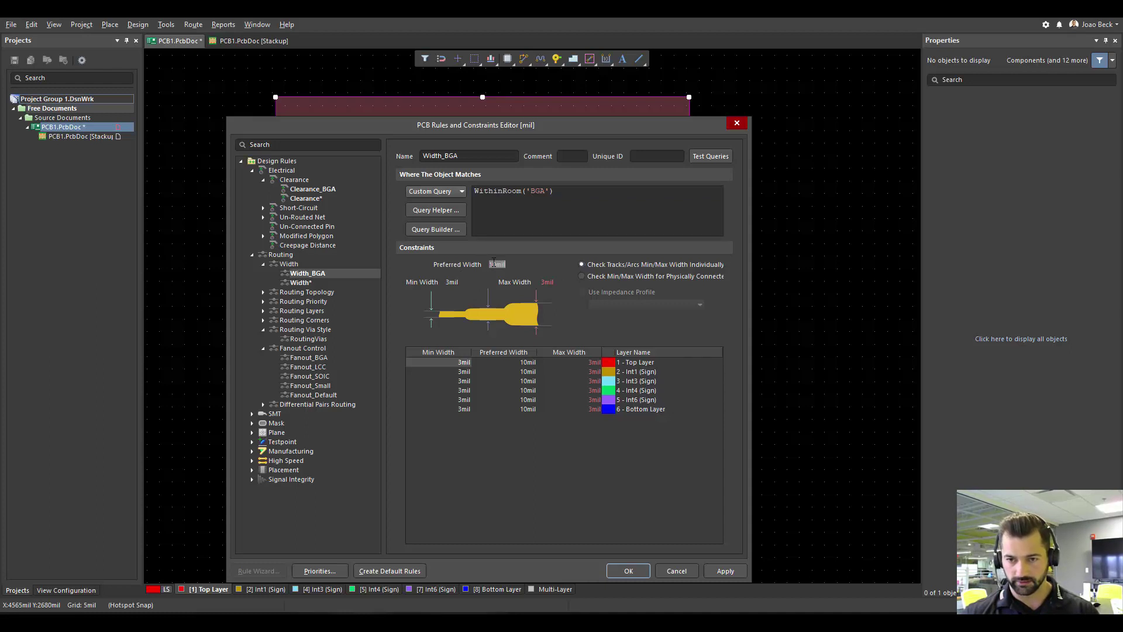
type("3")
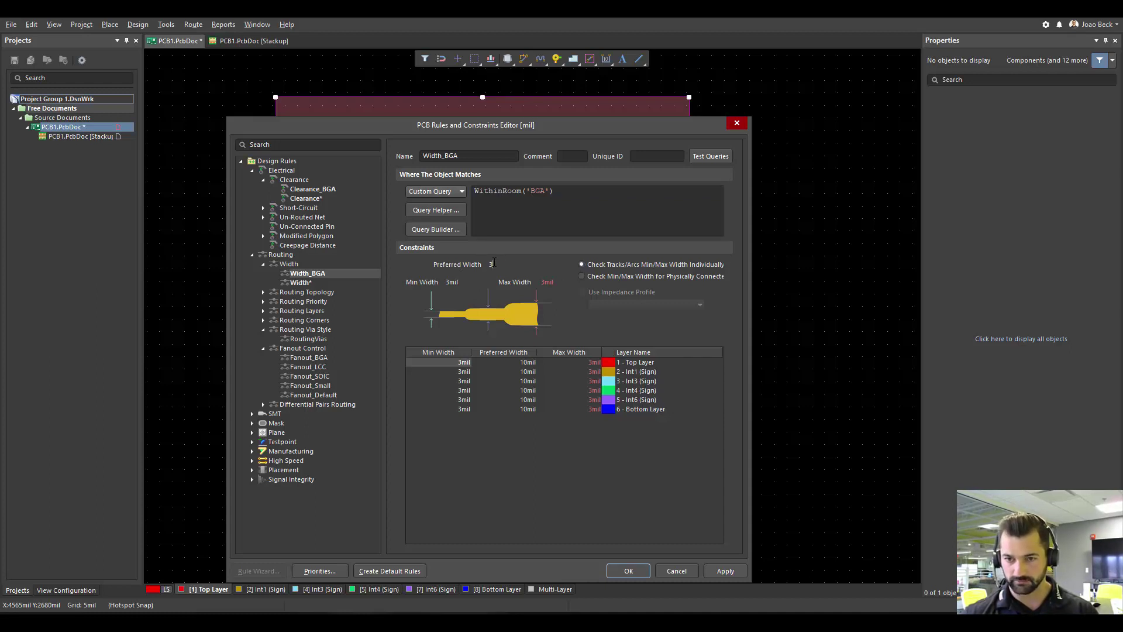
Set the Top Layer's preferred and maximum widths in the Width_BGA rule to 5 mil
left_click(529, 364)
type("5")
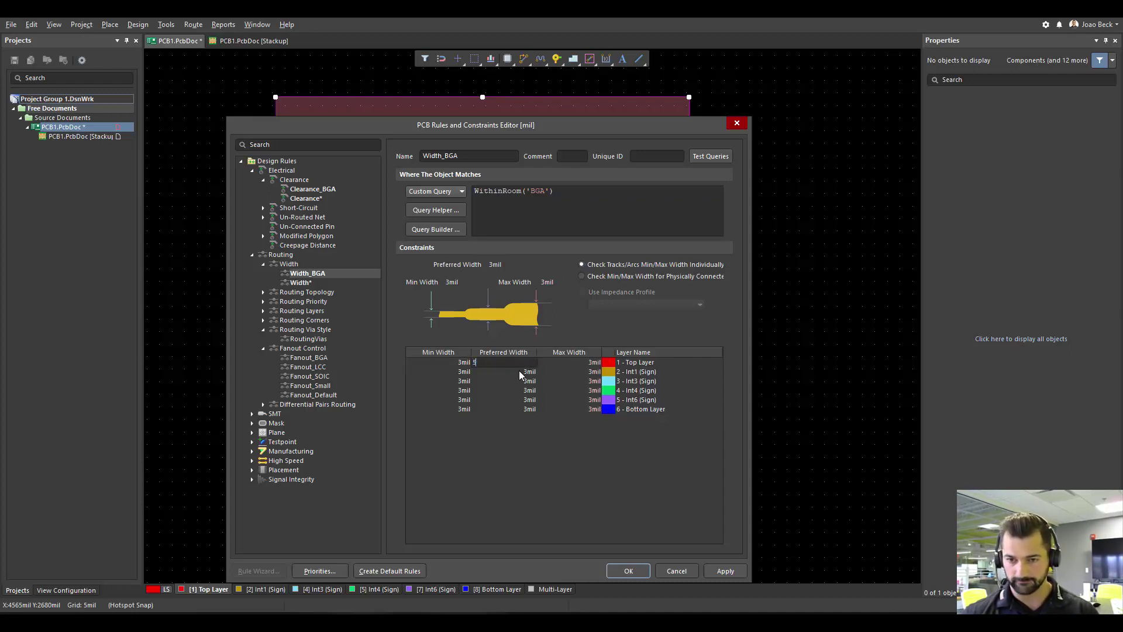
left_click(571, 364)
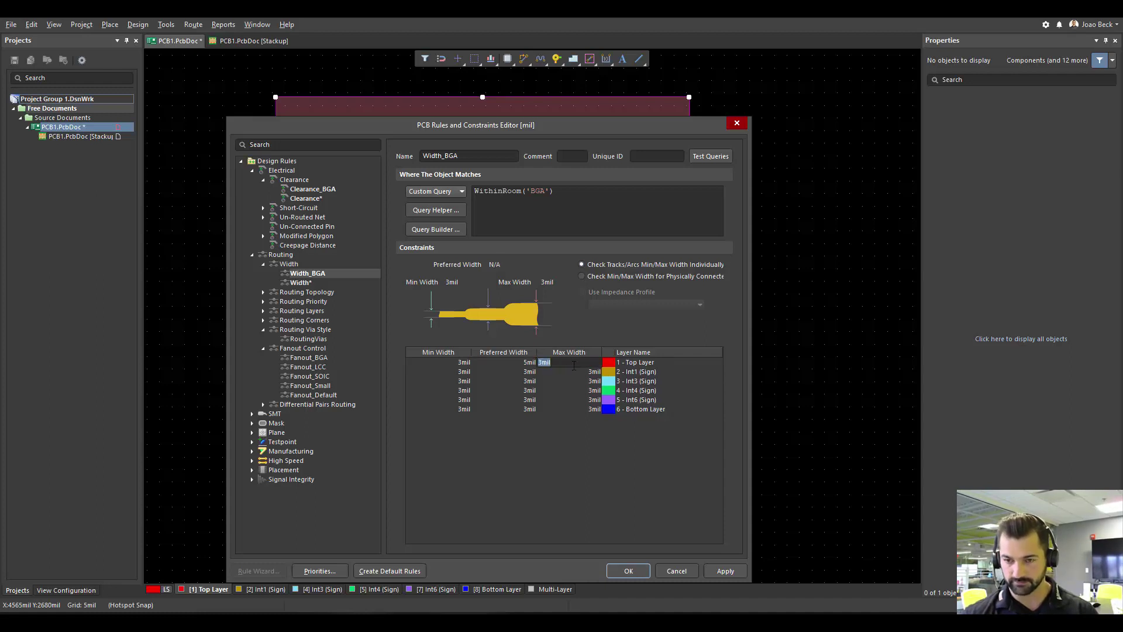
type("5")
key("Return")
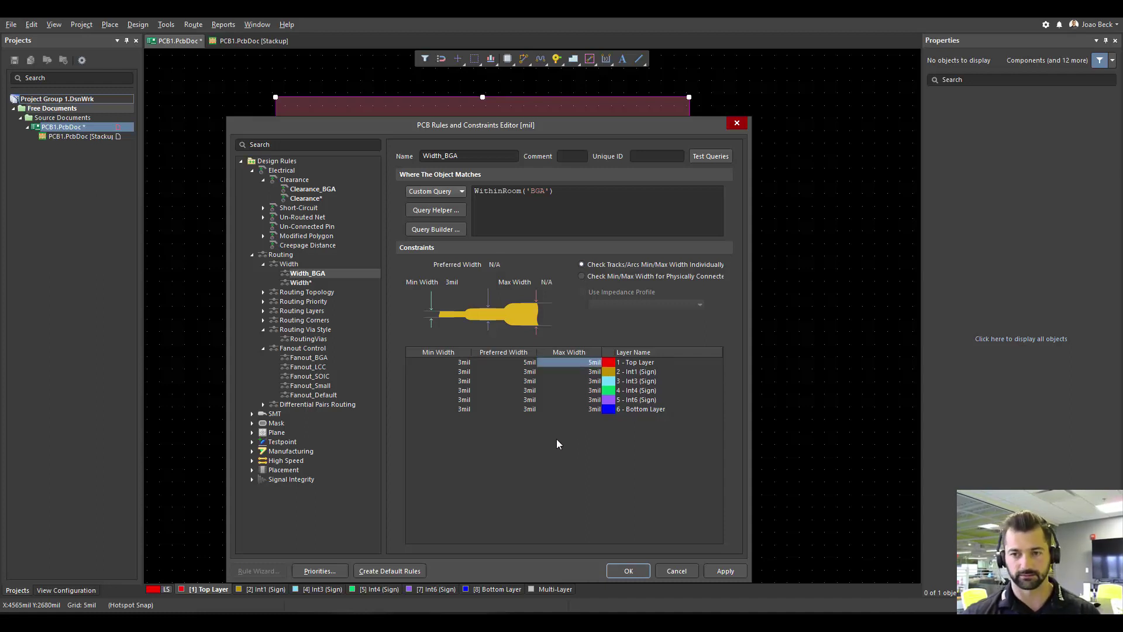
Add a routing via style design rule named RoutingVias_BGA
right_click(320, 331)
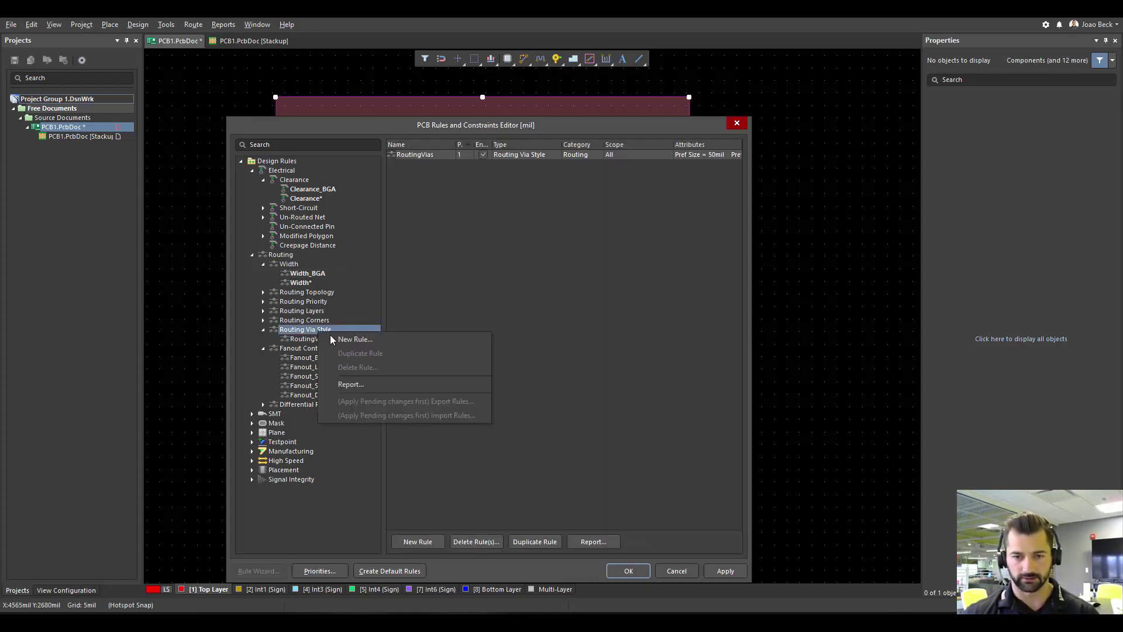
left_click(351, 339)
left_click(327, 341)
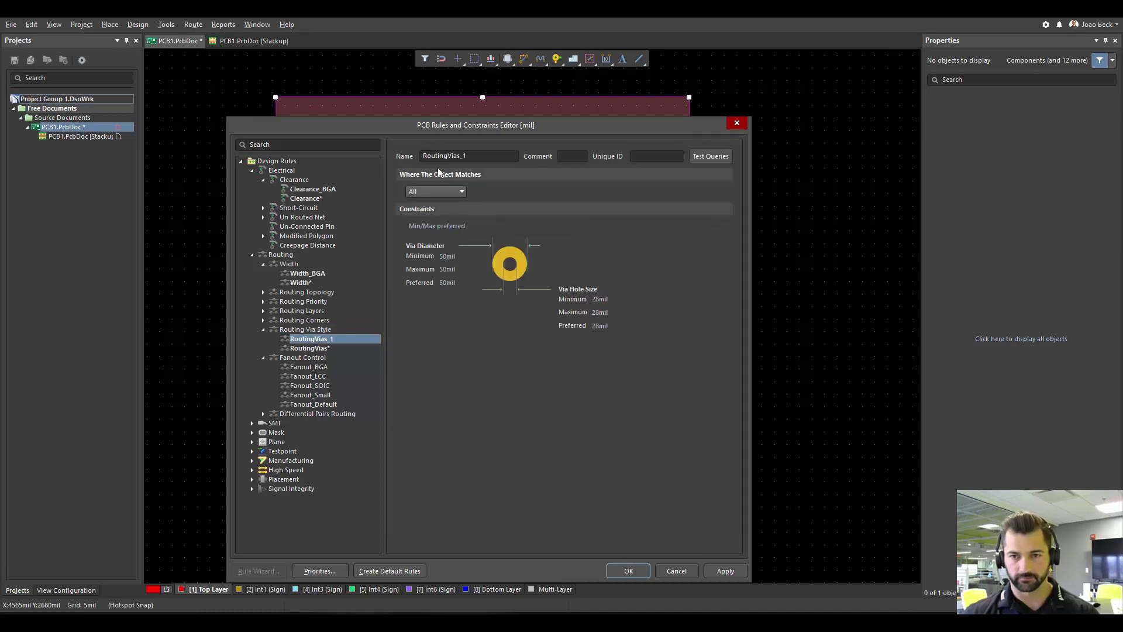
left_click(481, 157)
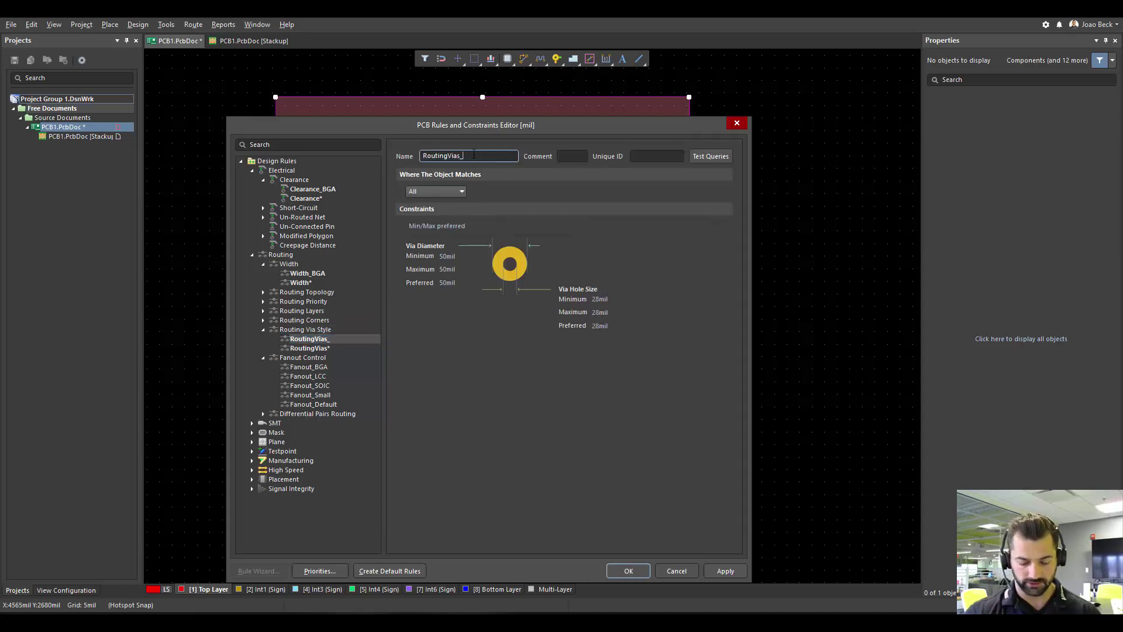
type("BGA")
Scope the RoutingVias_BGA rule to the room with the custom query WithinRoom('BGA')
left_click(420, 191)
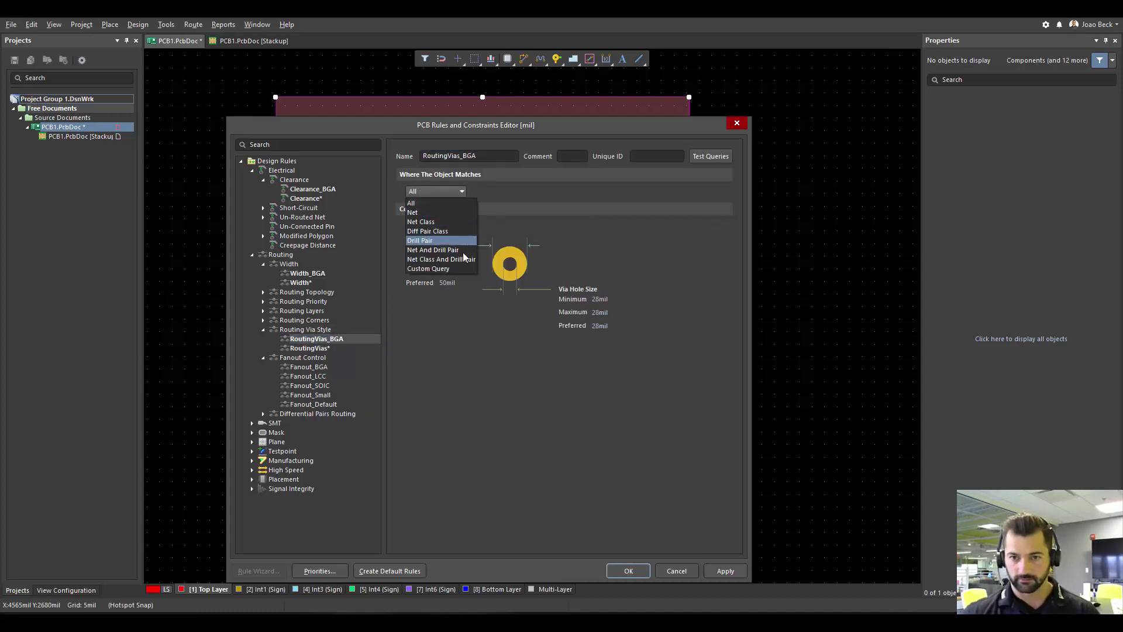
left_click(433, 268)
type("wi")
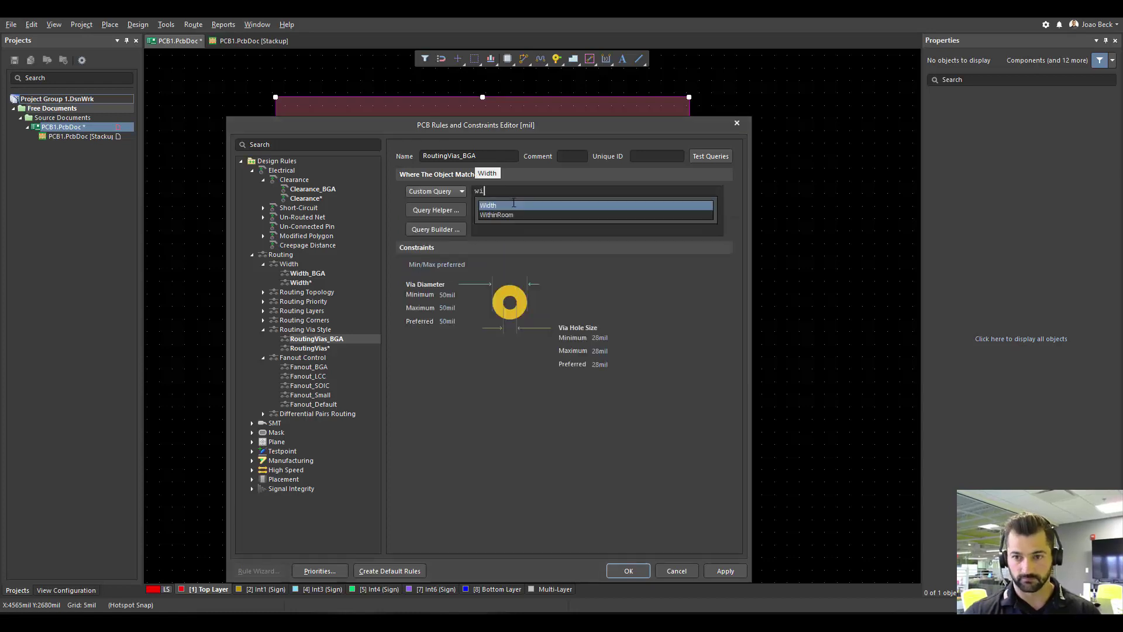
key("Down")
key("Return")
type("('BGA')")
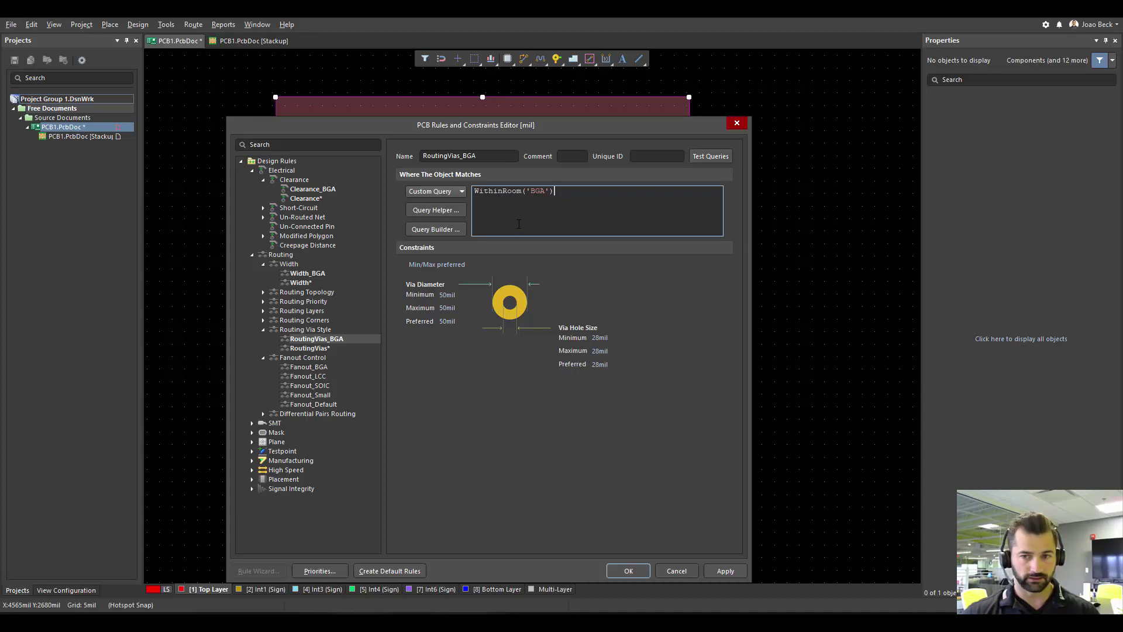
Set all RoutingVias_BGA via diameters to 19 mil and all hole sizes to 10 mil, and apply the design rules
left_click(450, 294)
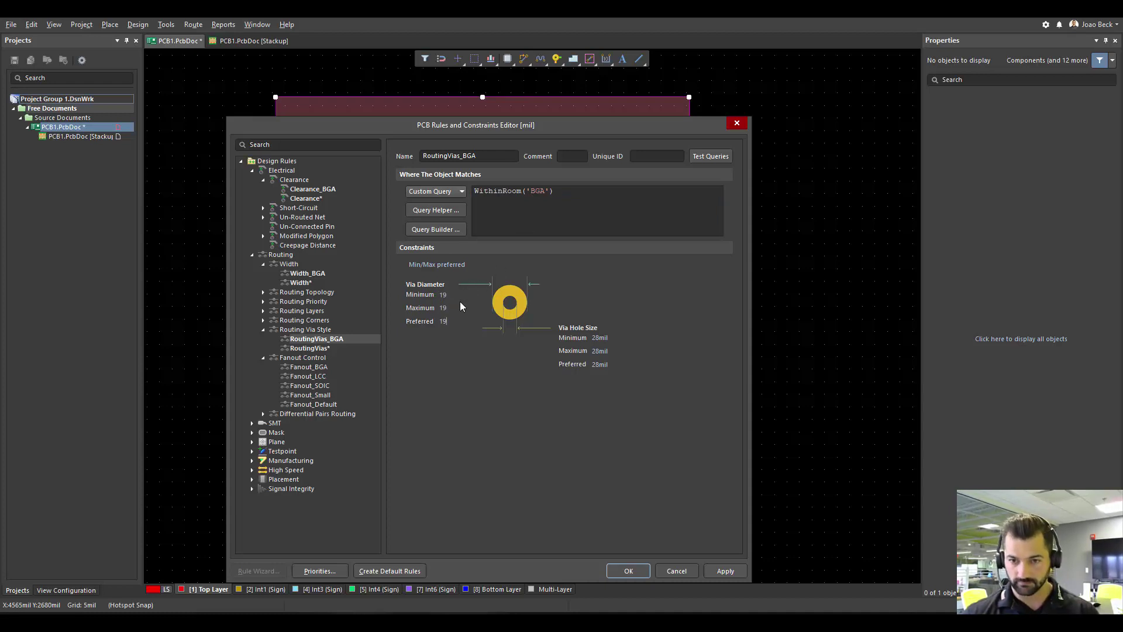
key("Tab")
type("10")
key("Tab")
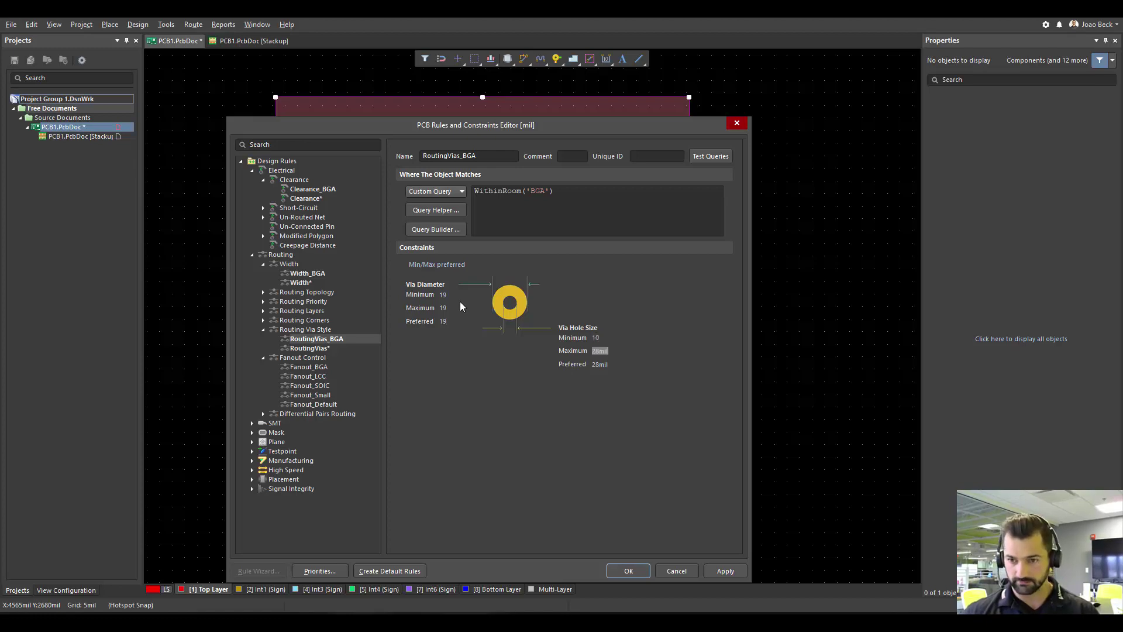
type("10")
key("Tab")
type("10")
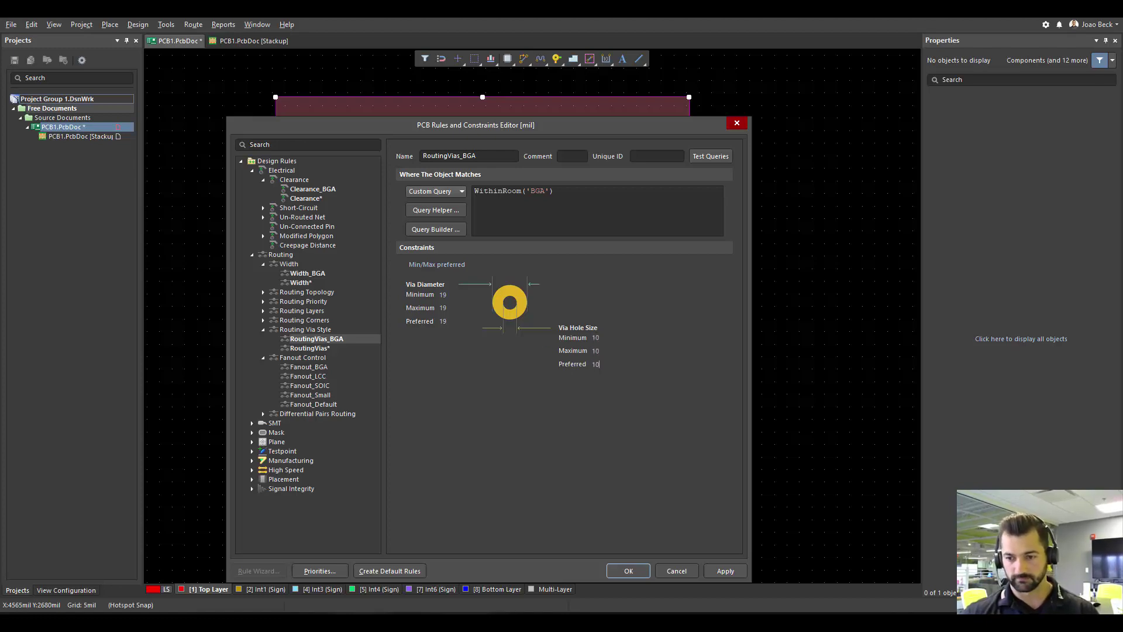
left_click(728, 573)
left_click(643, 571)
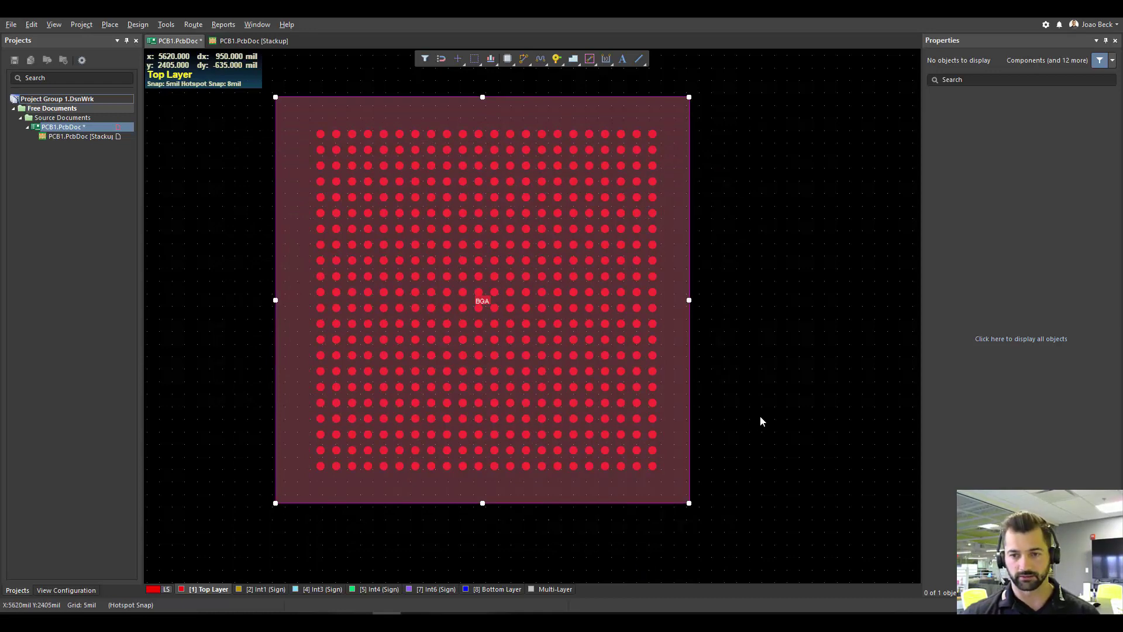
Fan out the BGA component including pads without nets but excluding escape routes, and undo the fanout
left_click(622, 369)
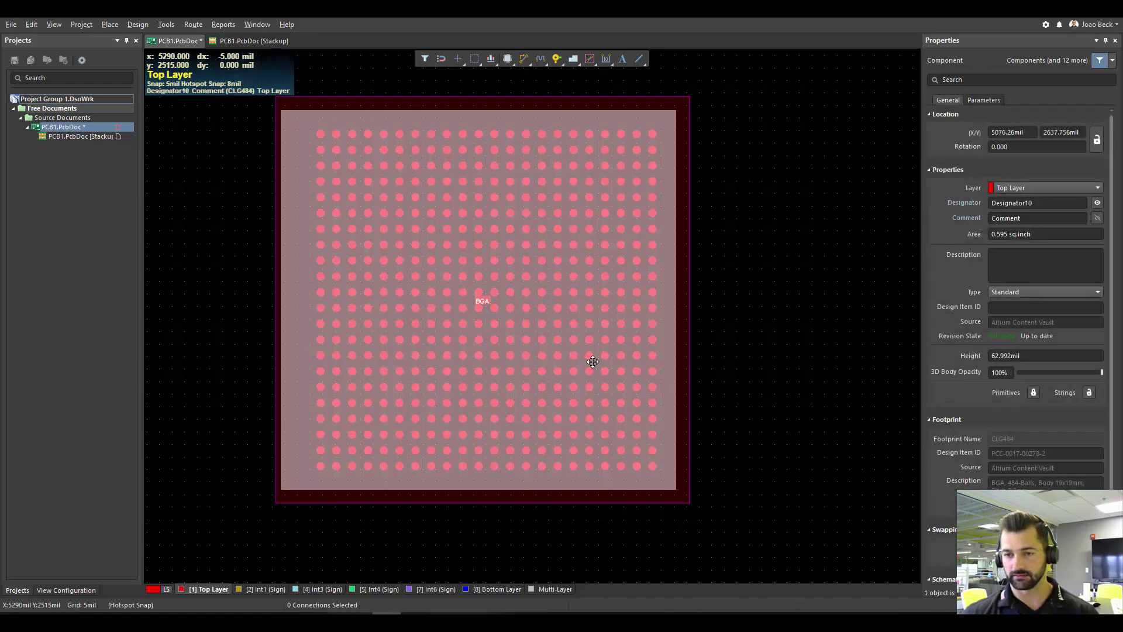
right_click(594, 361)
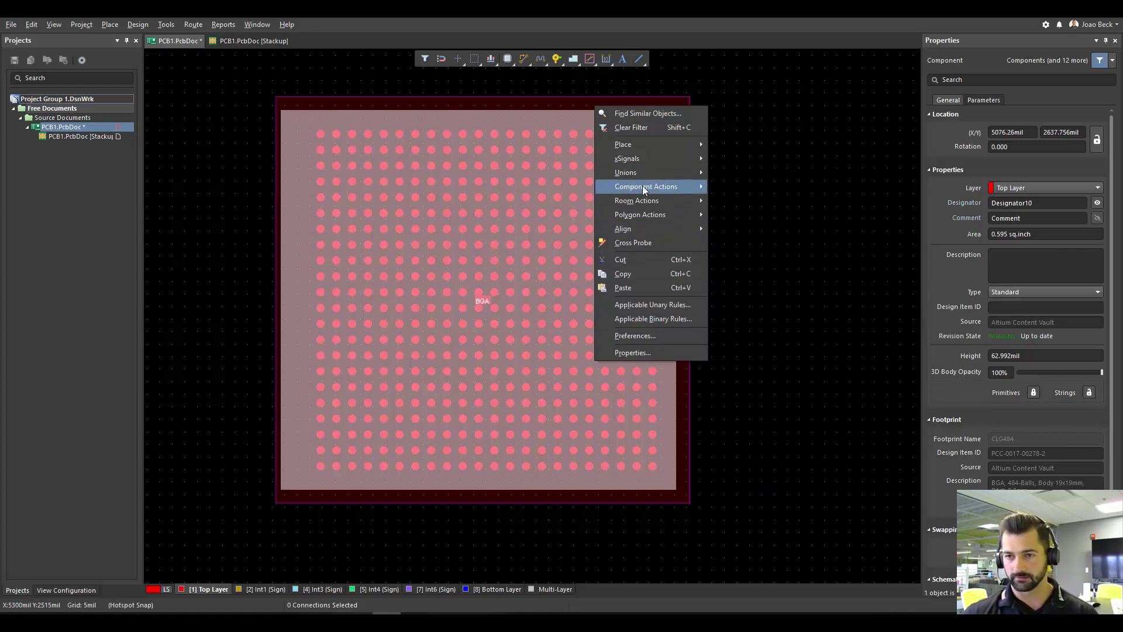
mouse_move(703, 196)
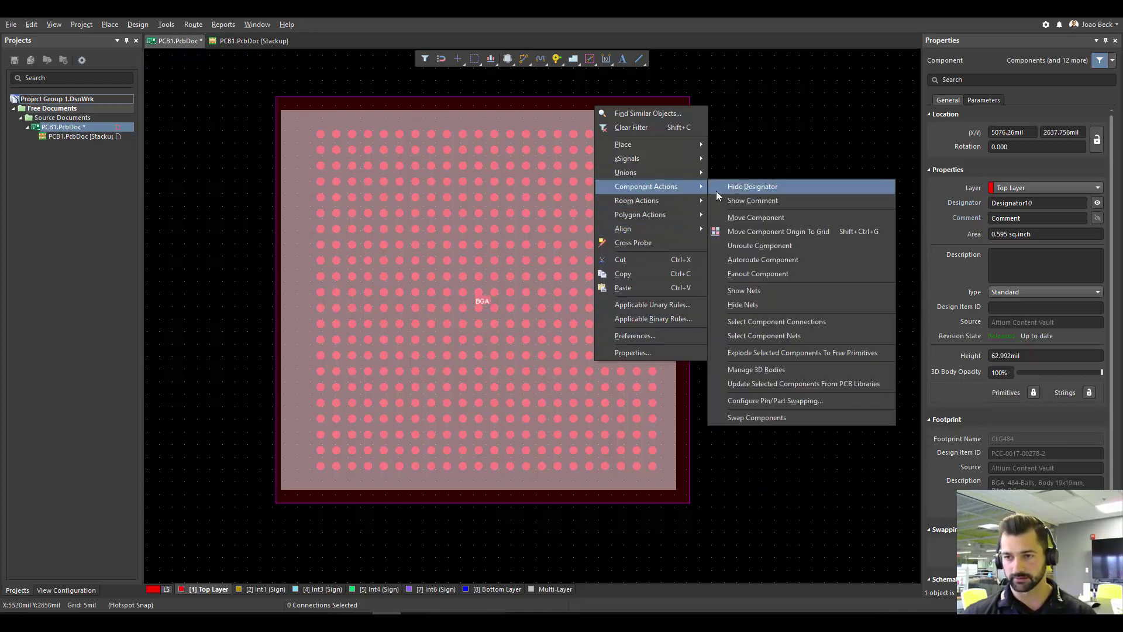
left_click(785, 273)
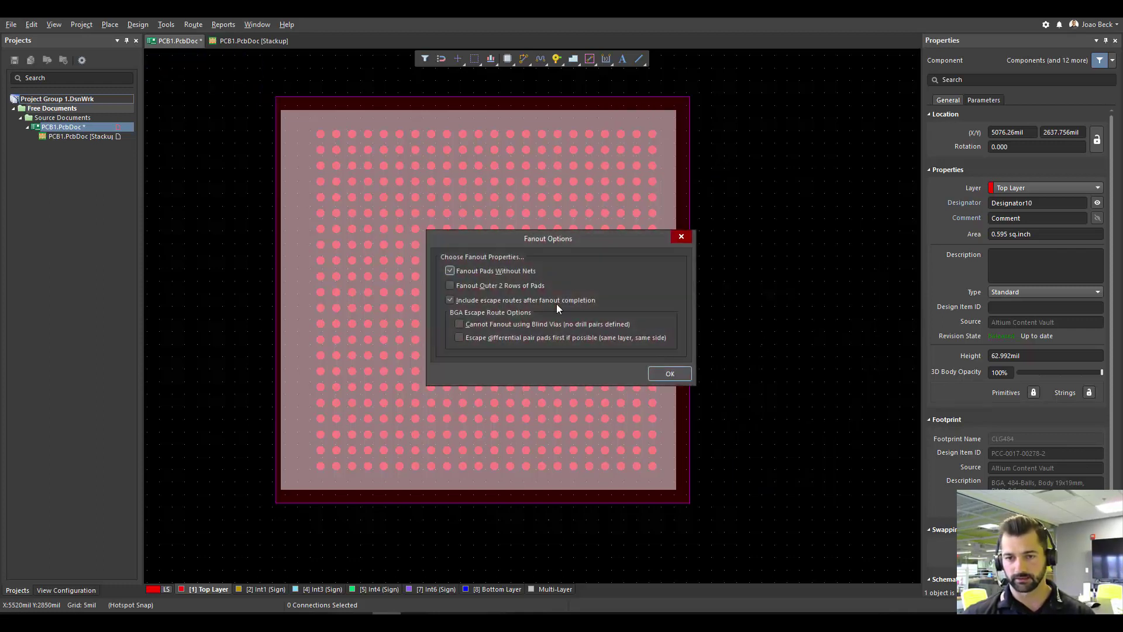
left_click(481, 300)
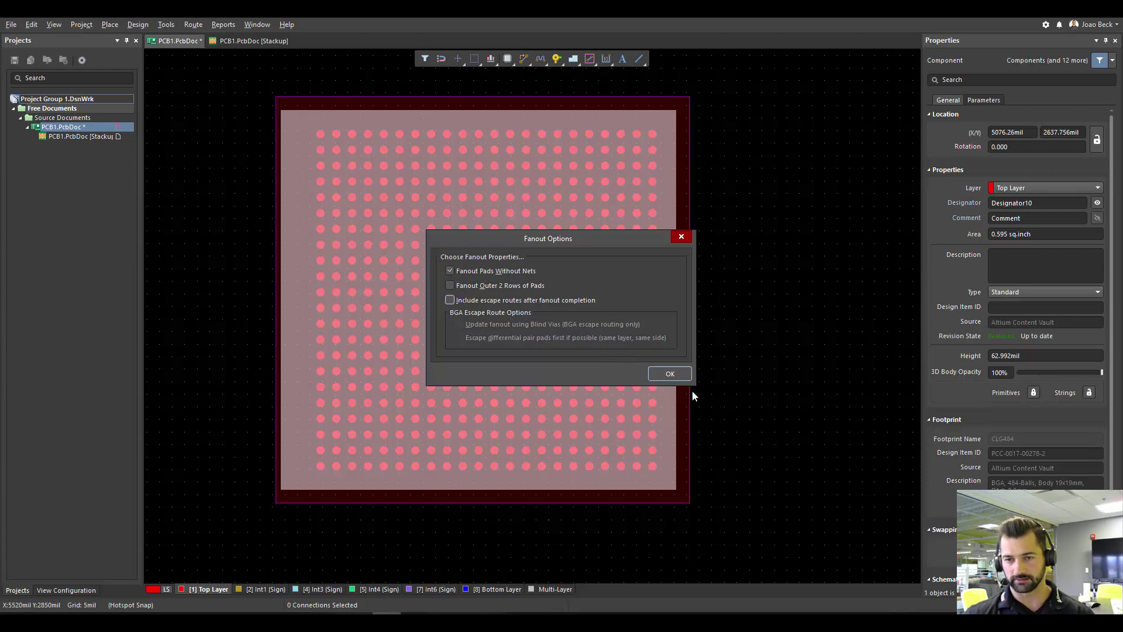
left_click(674, 377)
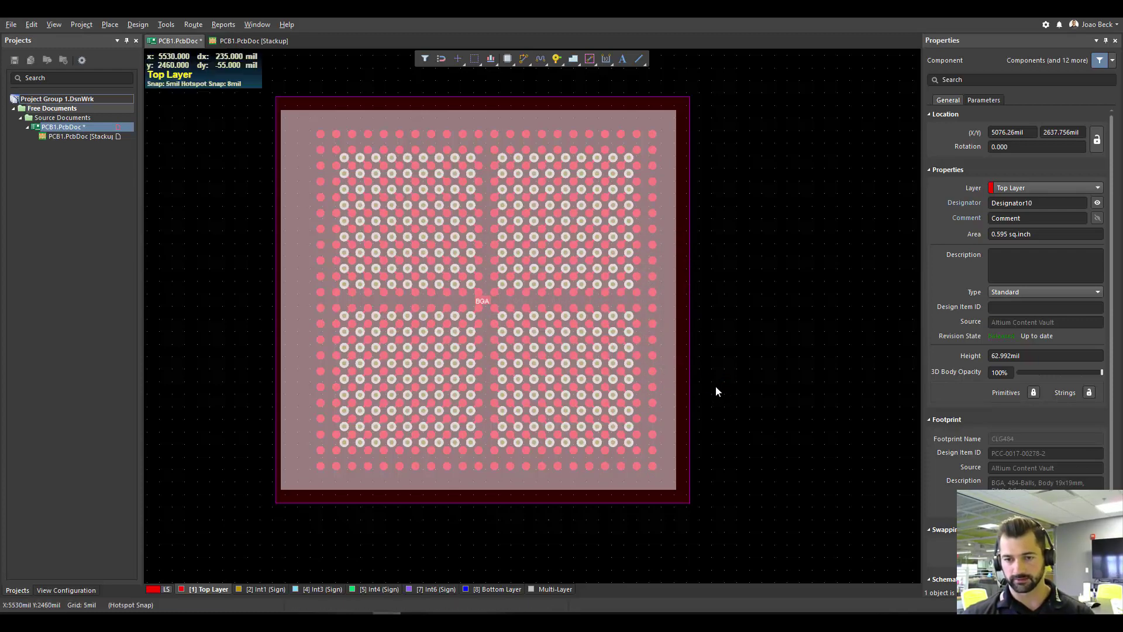
scroll(719, 381, "down", 1, "ctrl")
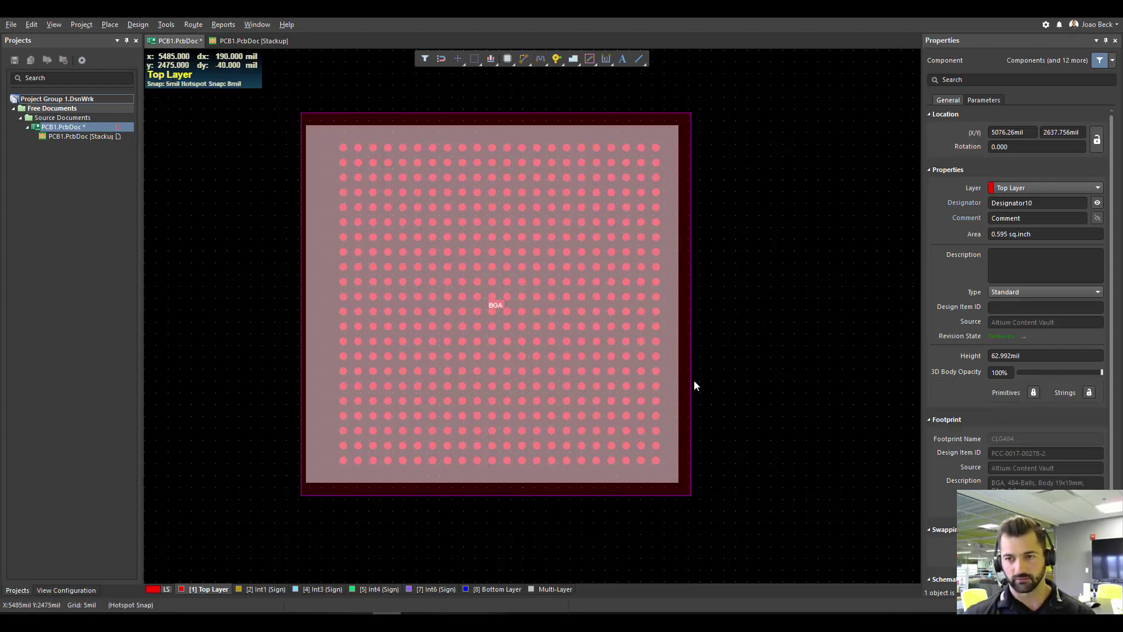
left_click(711, 369)
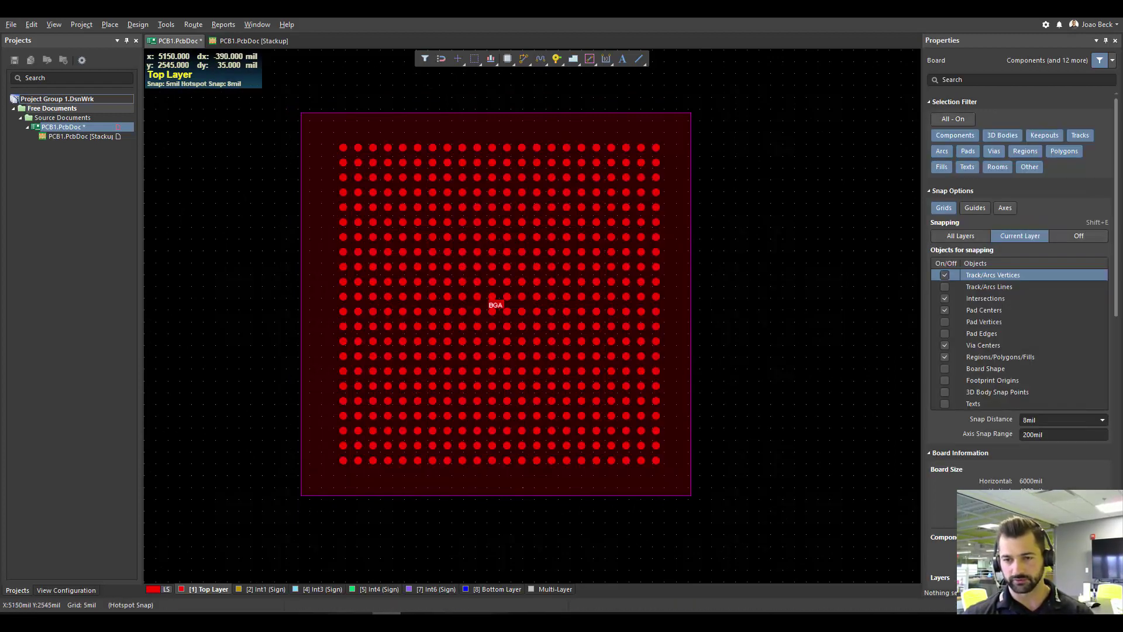
Create a net named NET in the board's netlist and assign all of the BGA component's pins to it
scroll(535, 347, "up", 1, "ctrl")
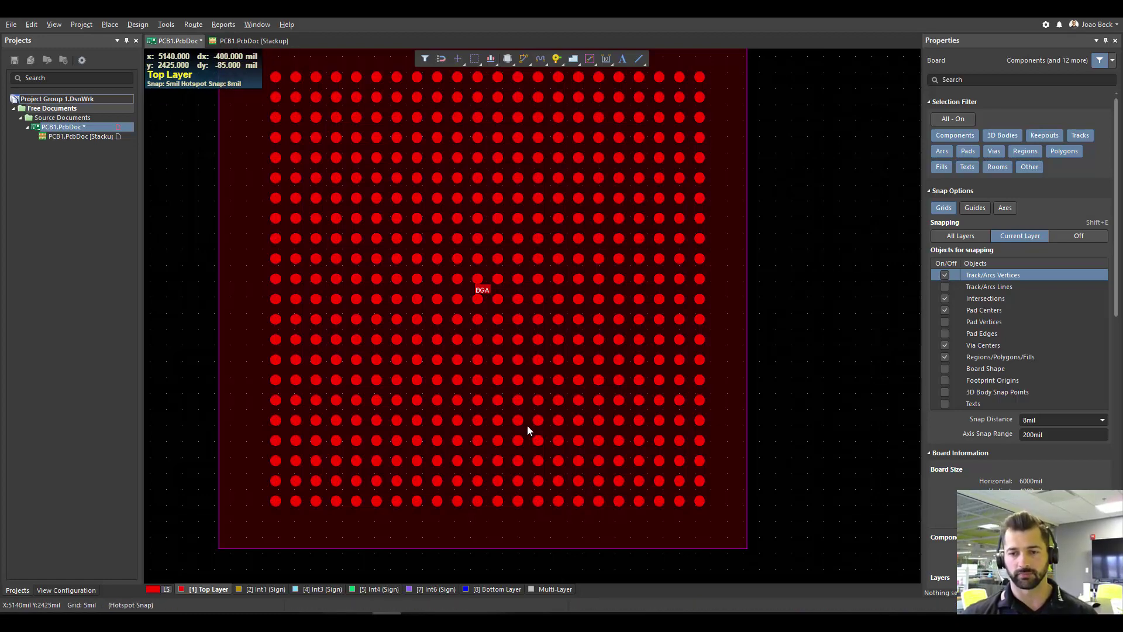
scroll(527, 425, "up", 2, "ctrl")
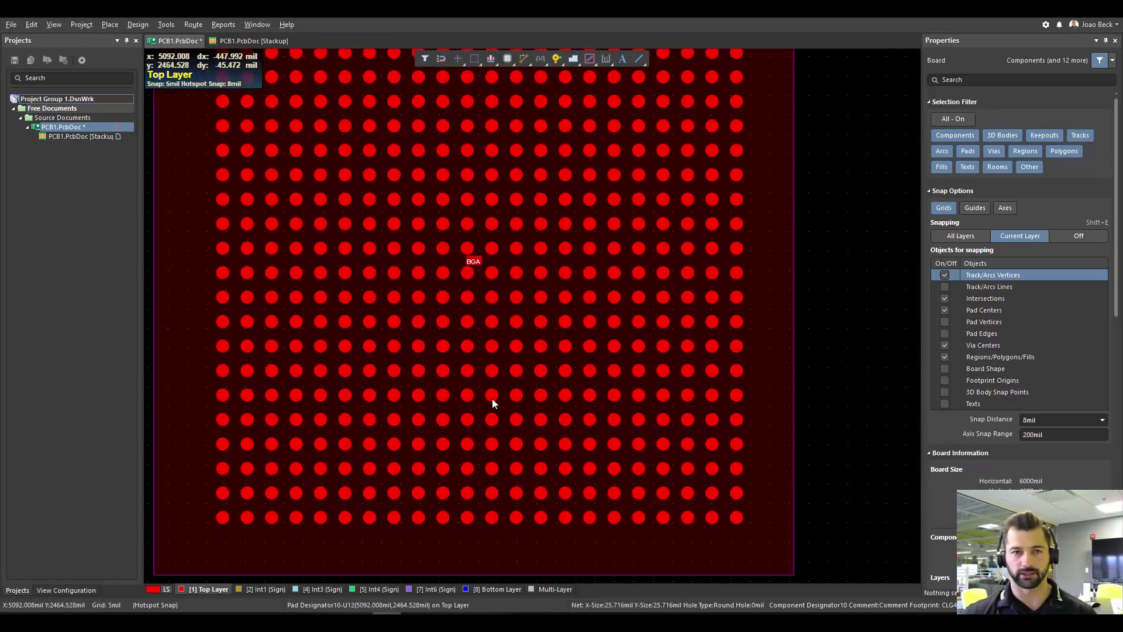
left_click(134, 27)
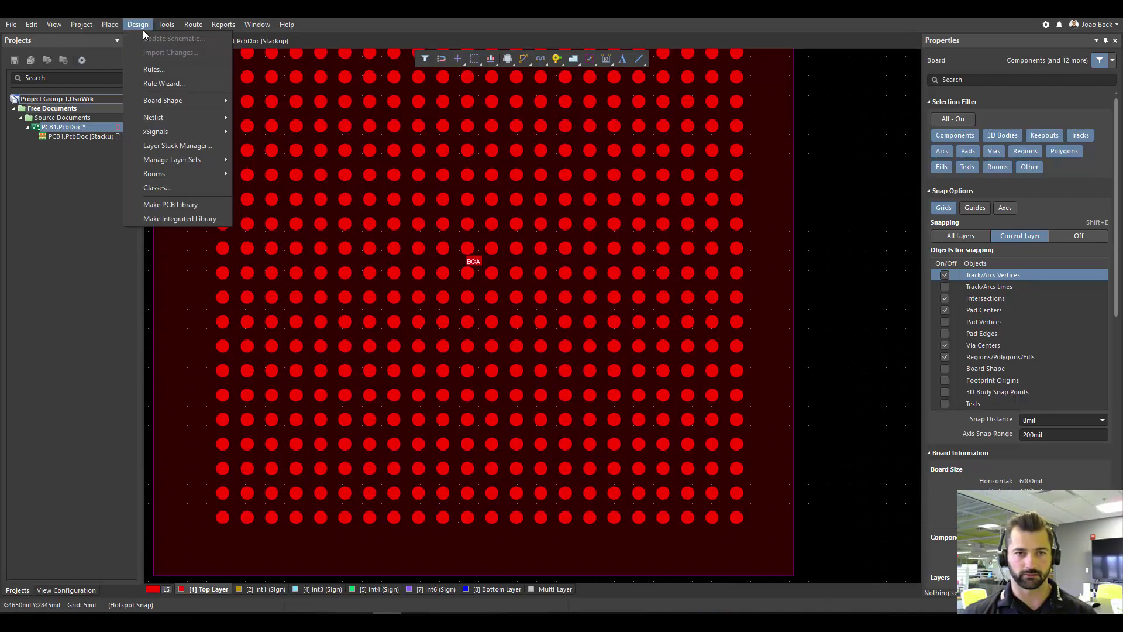
mouse_move(225, 120)
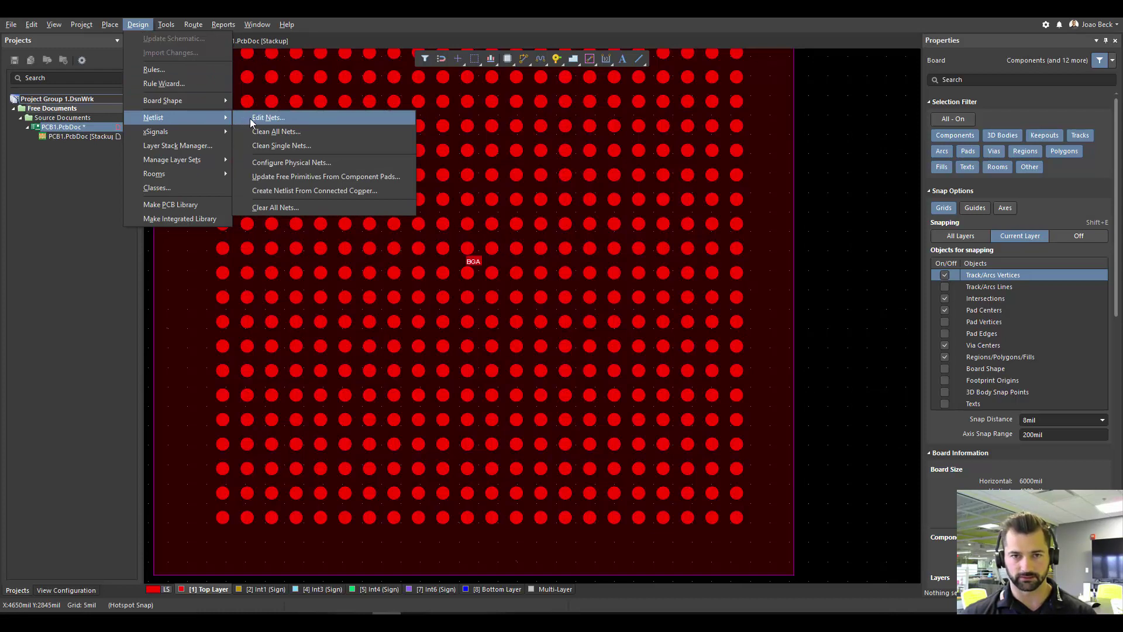
left_click(250, 118)
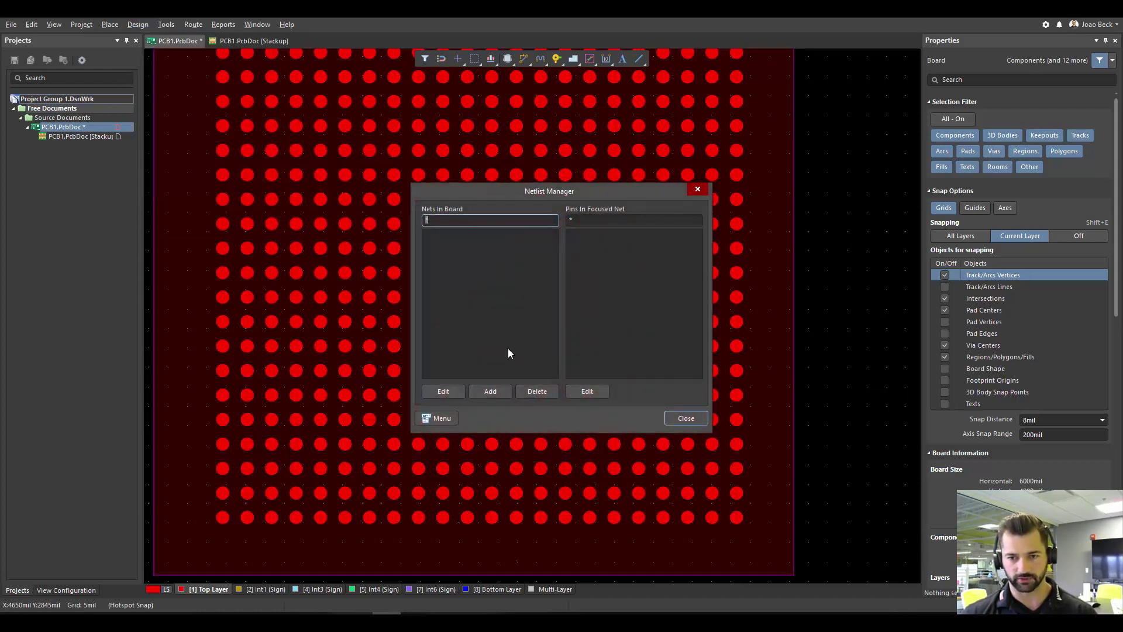
left_click(500, 393)
type("NET")
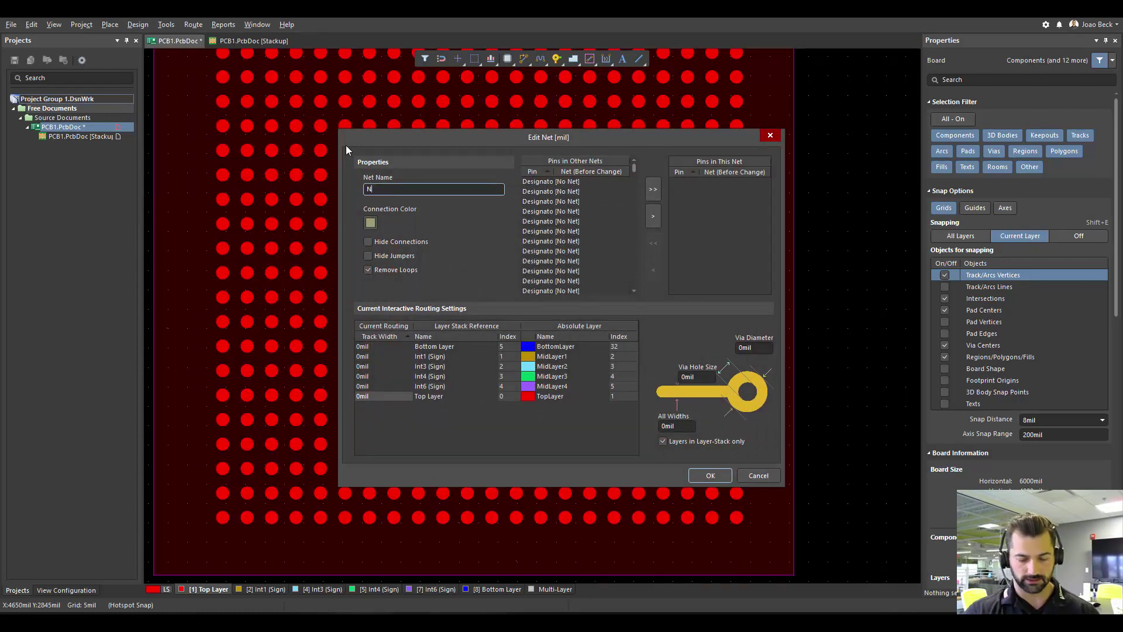
left_click(652, 189)
left_click(719, 474)
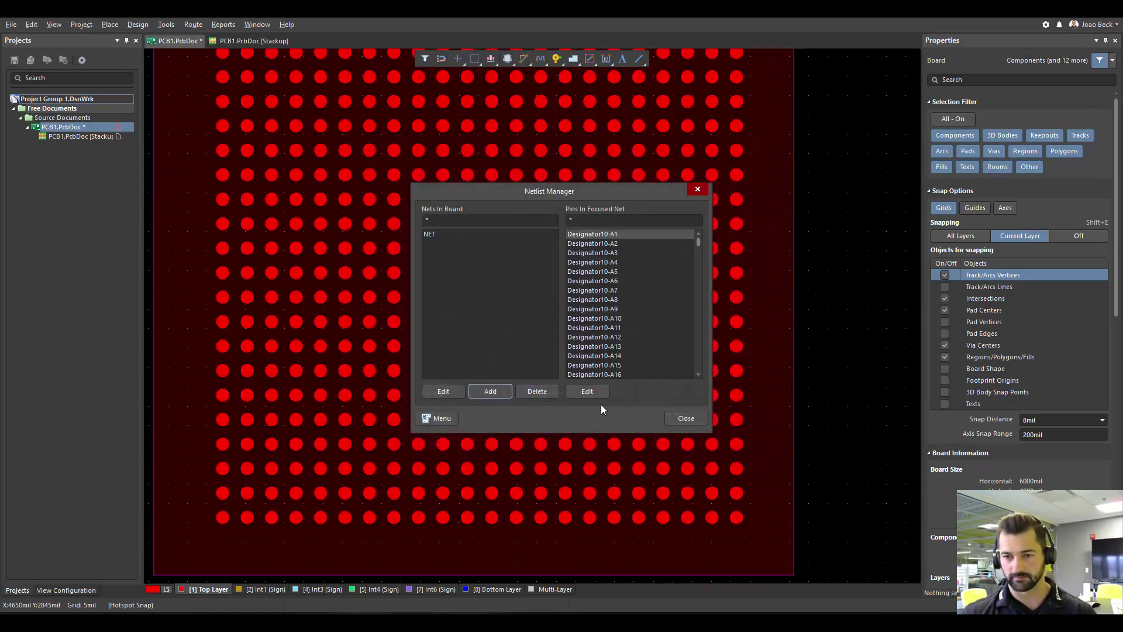
left_click(692, 419)
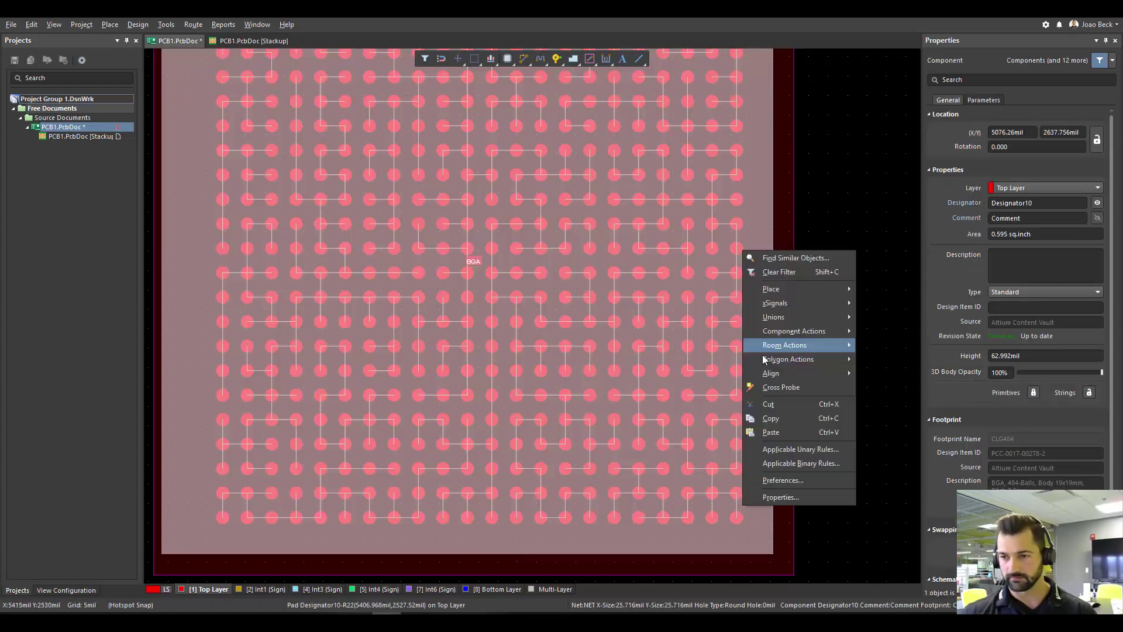
Fan out the BGA component including pads without nets and escape routes, and deselect the component
right_click(753, 508)
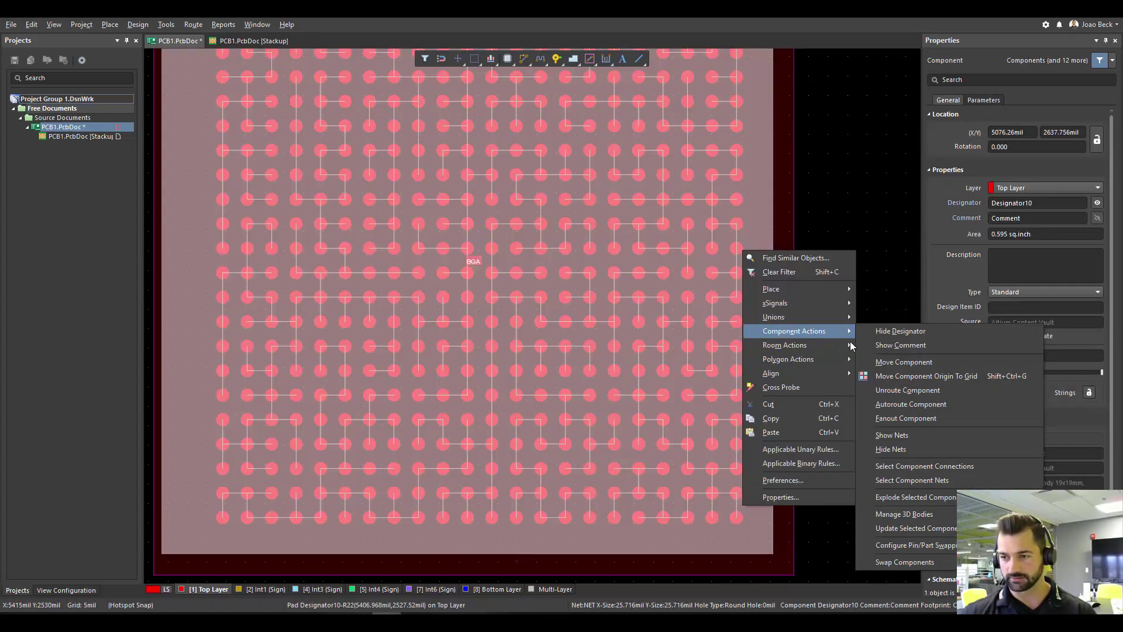
mouse_move(819, 331)
left_click(925, 400)
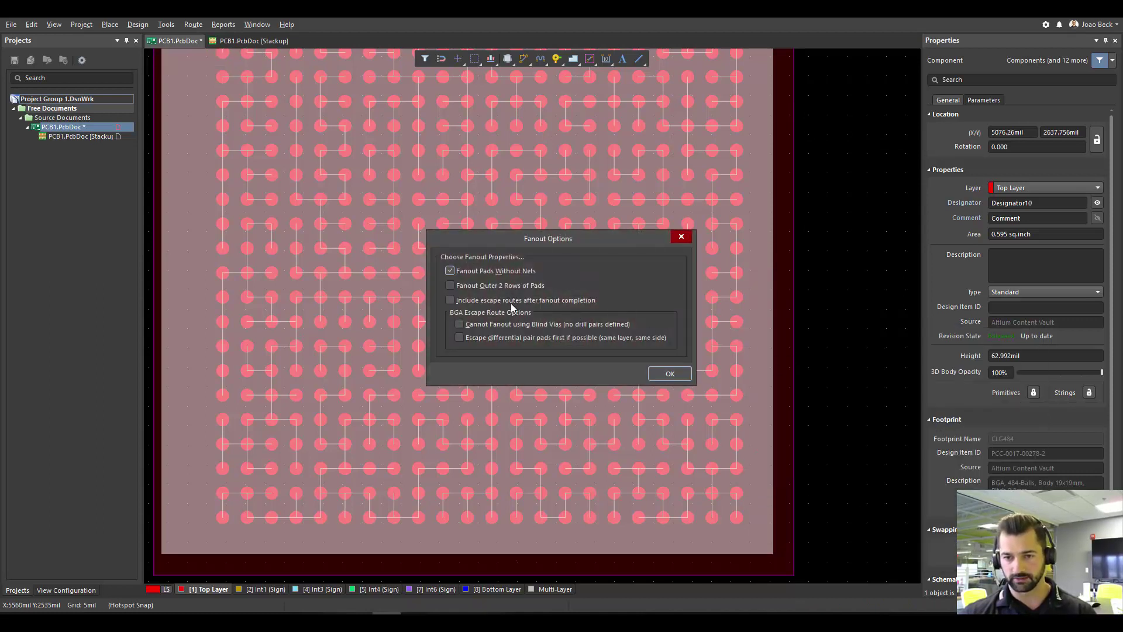
left_click(511, 301)
left_click(670, 374)
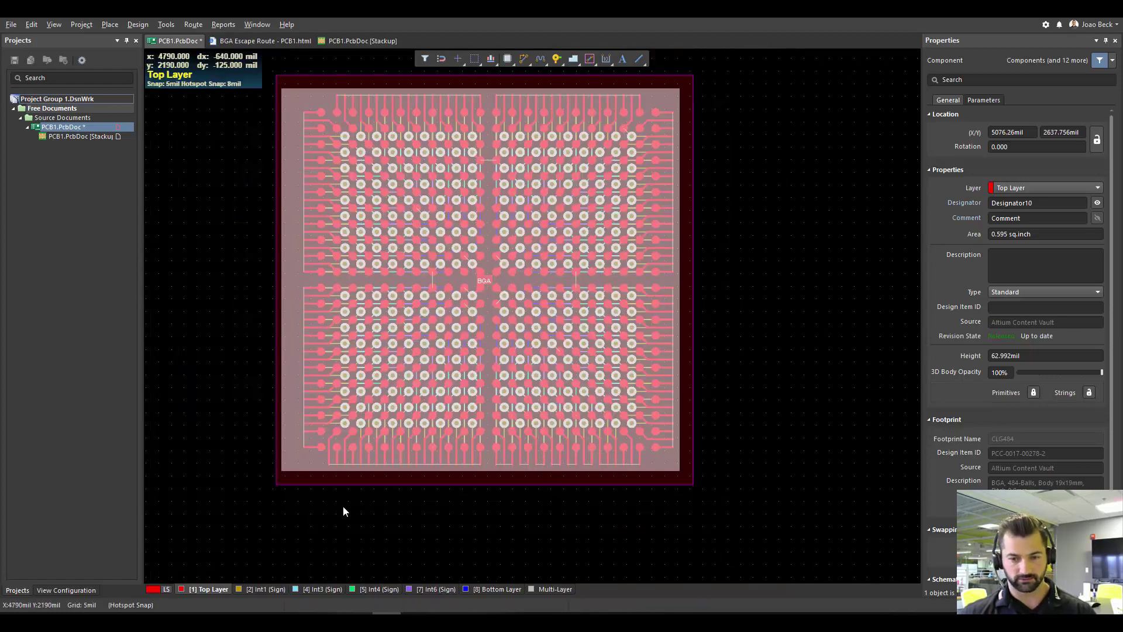
left_click(245, 533)
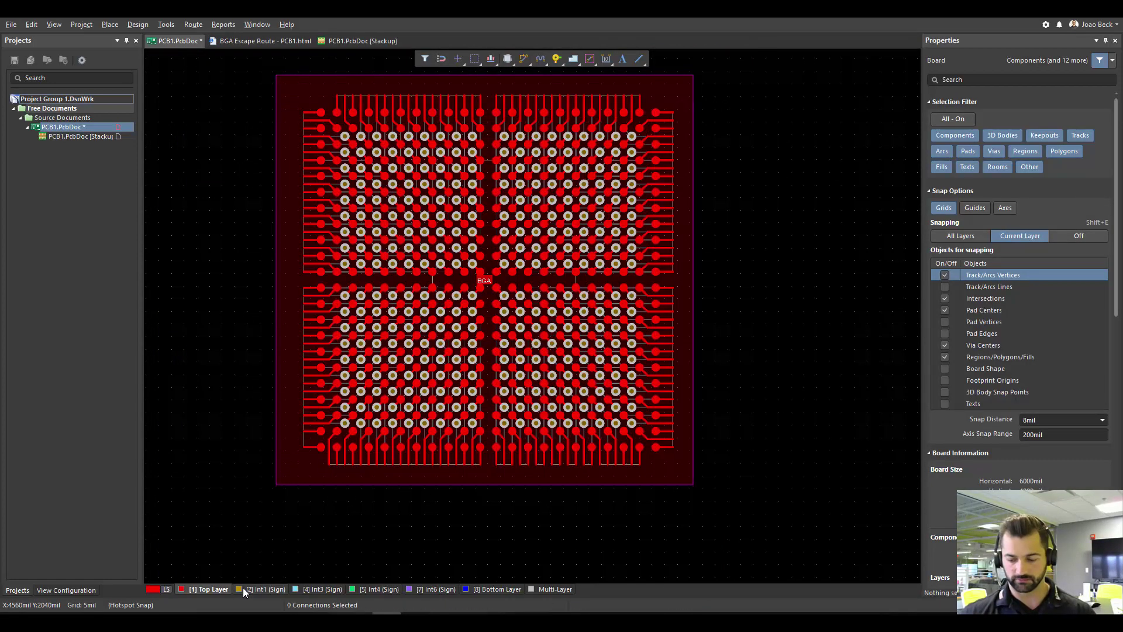
Examine the BGA's escape routes on each signal layer in turn, ending back on the Top Layer
key("KP_Add")
key("KP_Add")
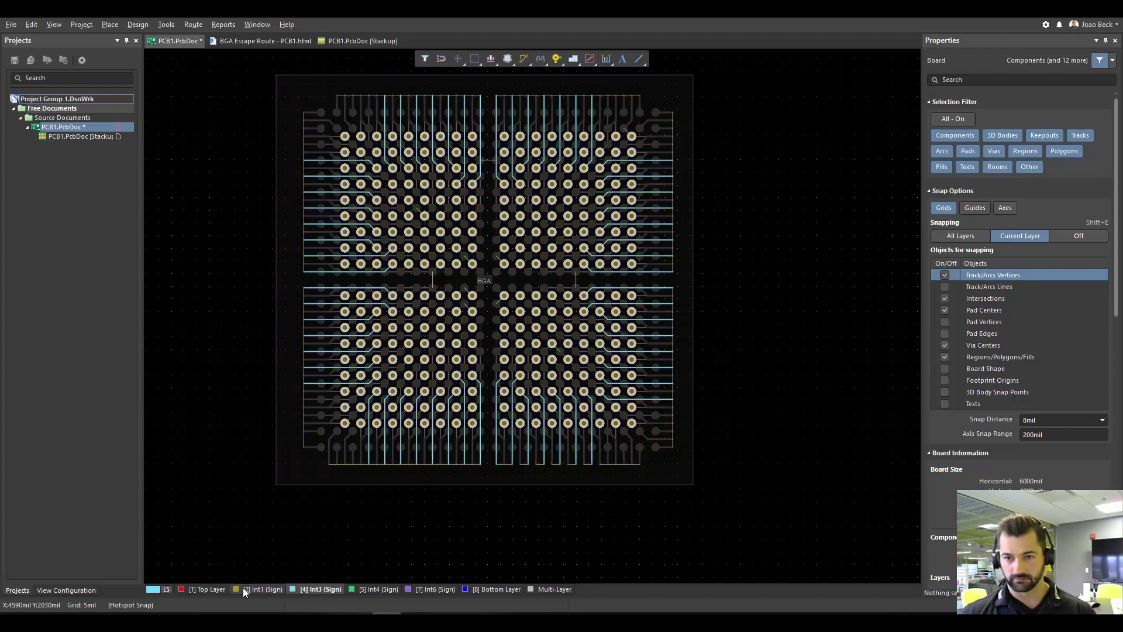
key("KP_Add")
key("KP_Add")
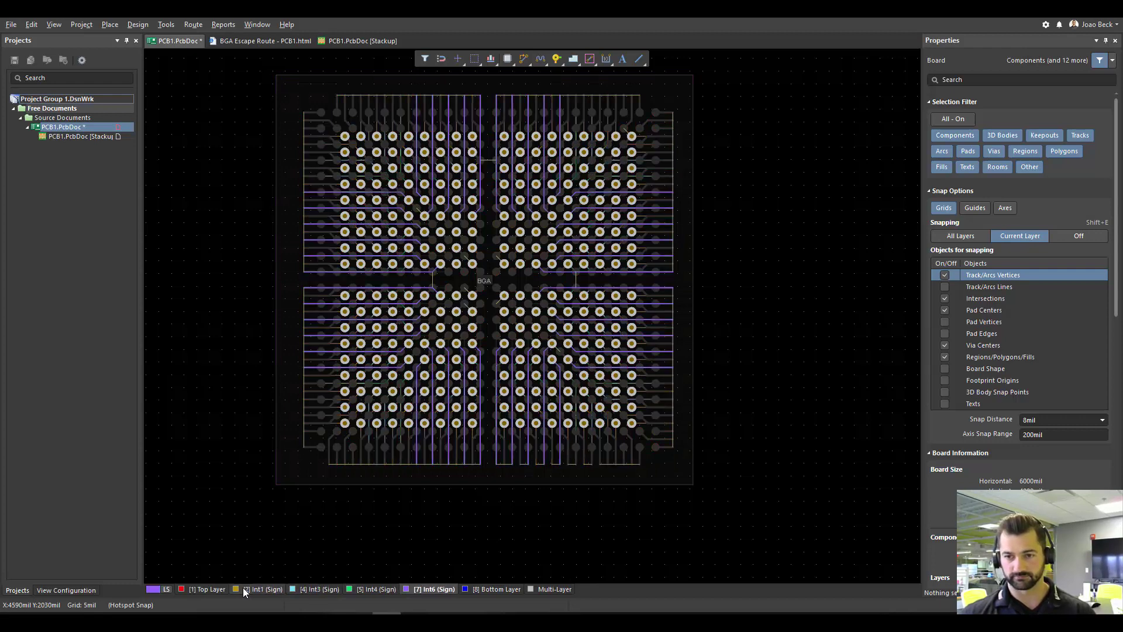
key("KP_Add")
key("KP_Add")
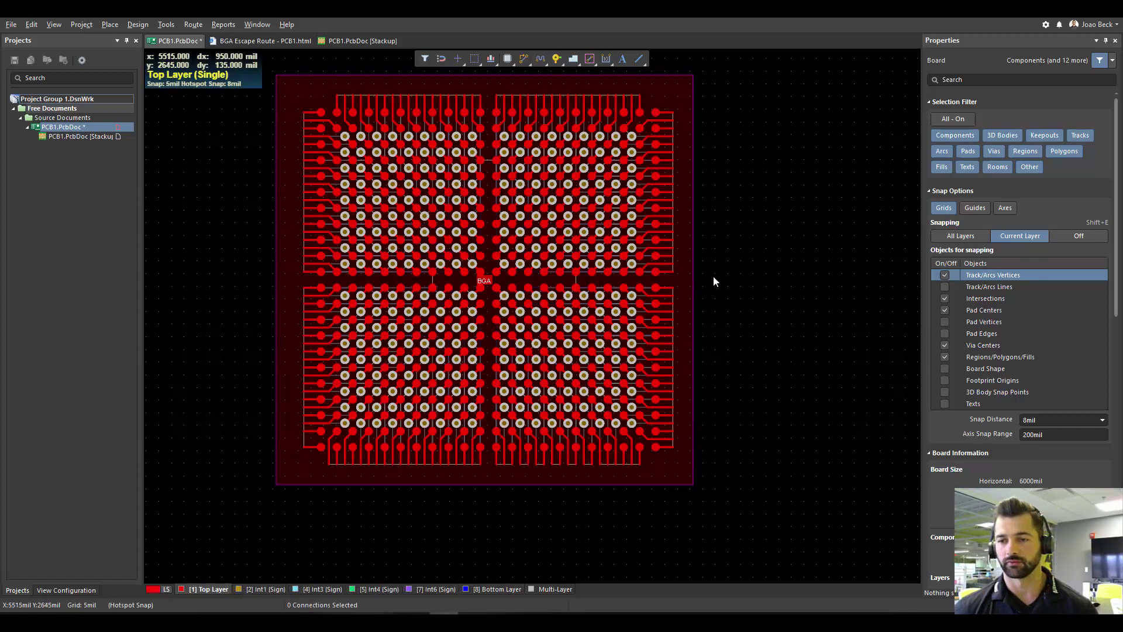
Try interactively routing a Top Layer track from pin L22's escape route out across the room boundary, and abandon it
scroll(721, 282, "up", 5, "ctrl")
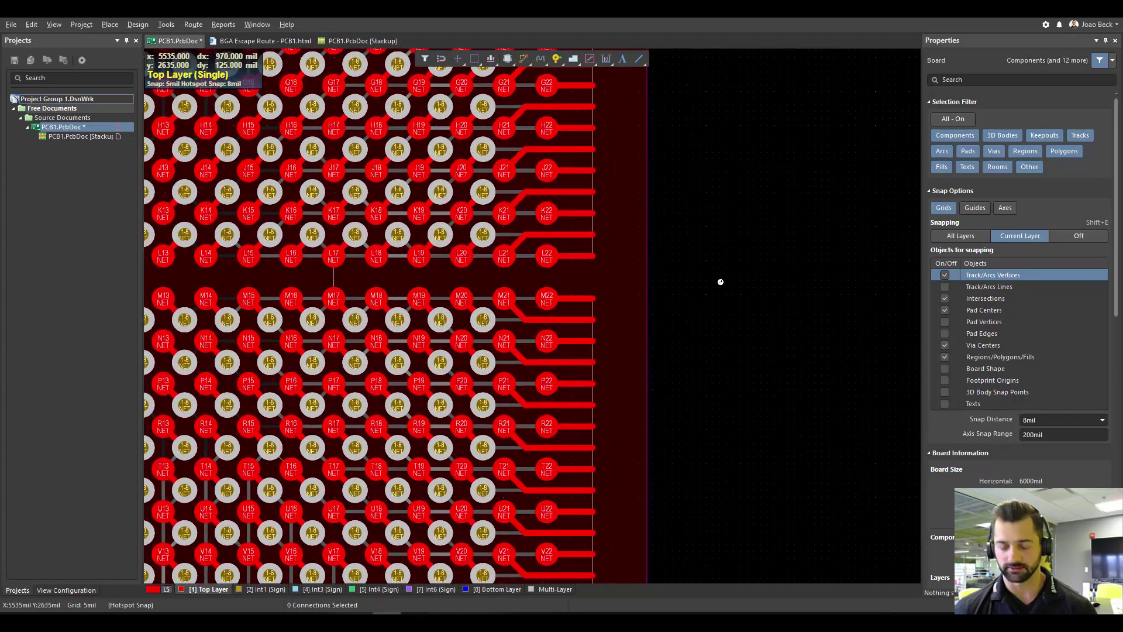
key("ctrl+w")
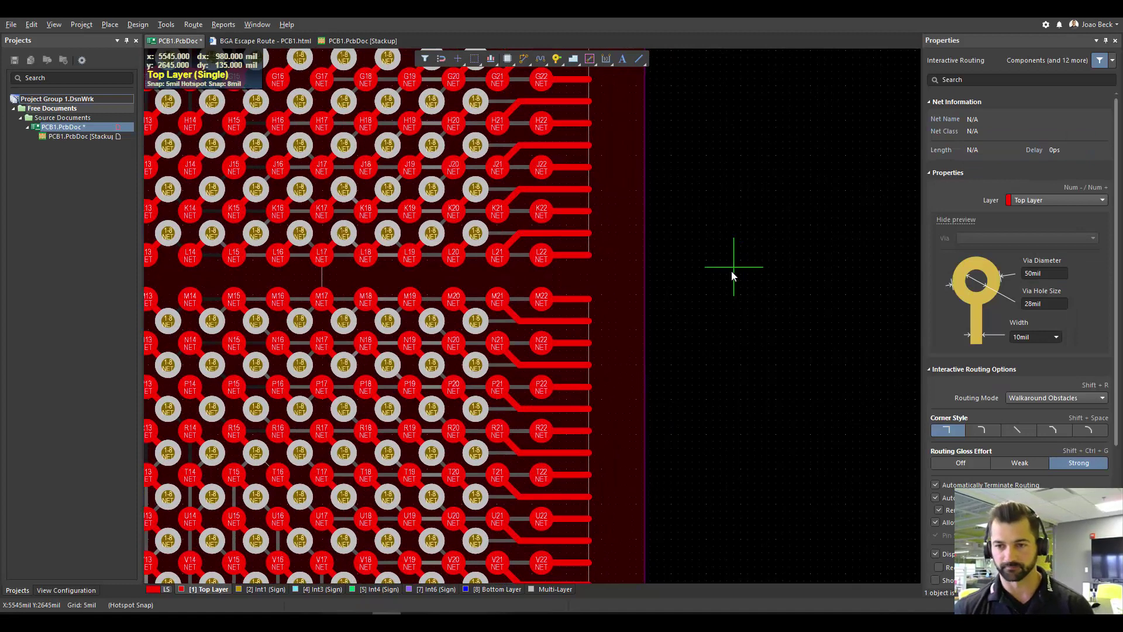
left_click(589, 255)
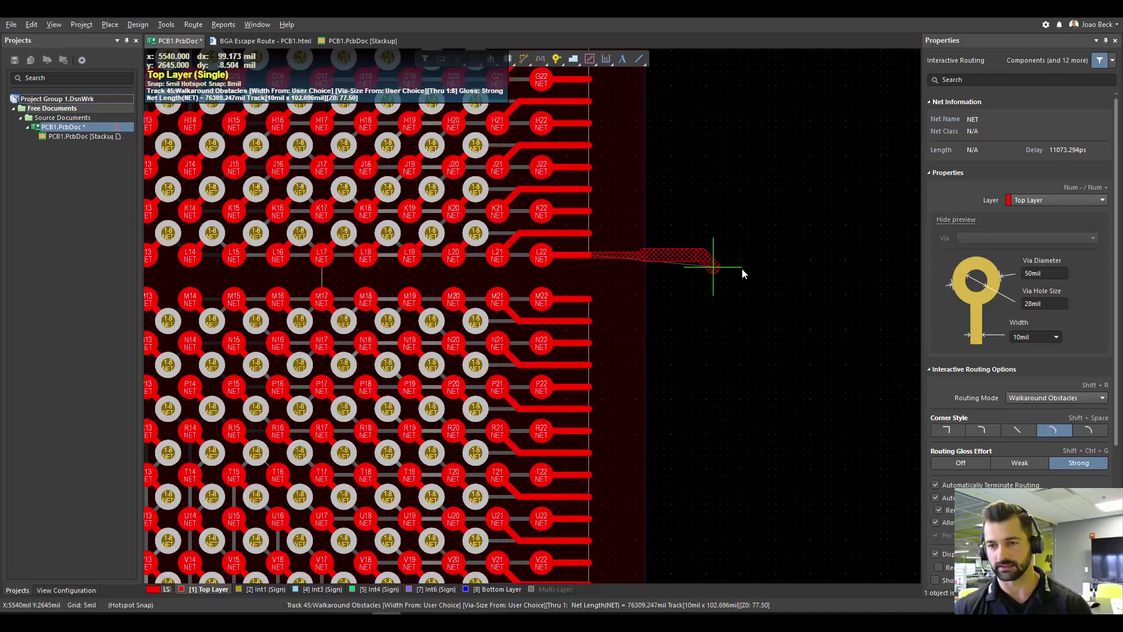
key("Escape")
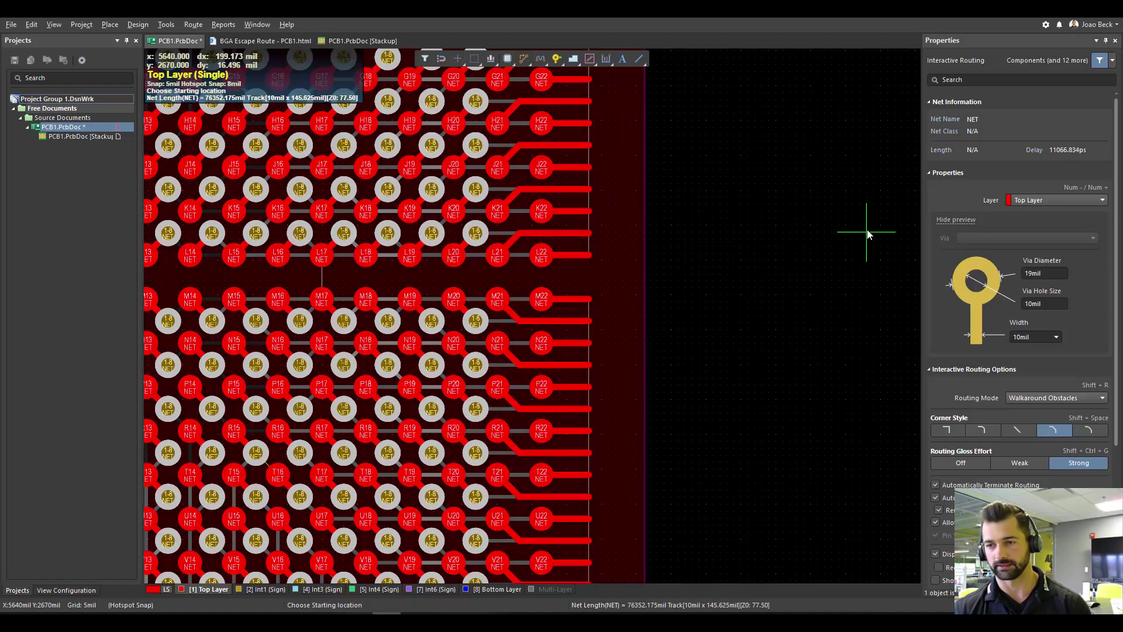
Try routing a track from the open board area into the room to the escape route between pins K22 and L22, and leave routing
left_click(866, 216)
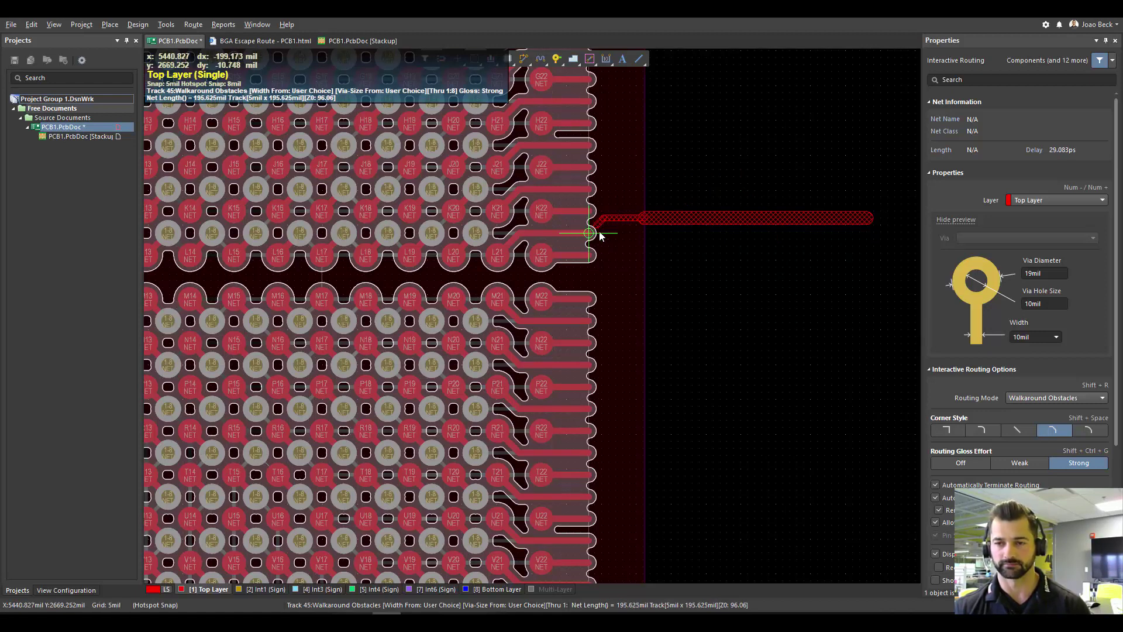
key("Escape")
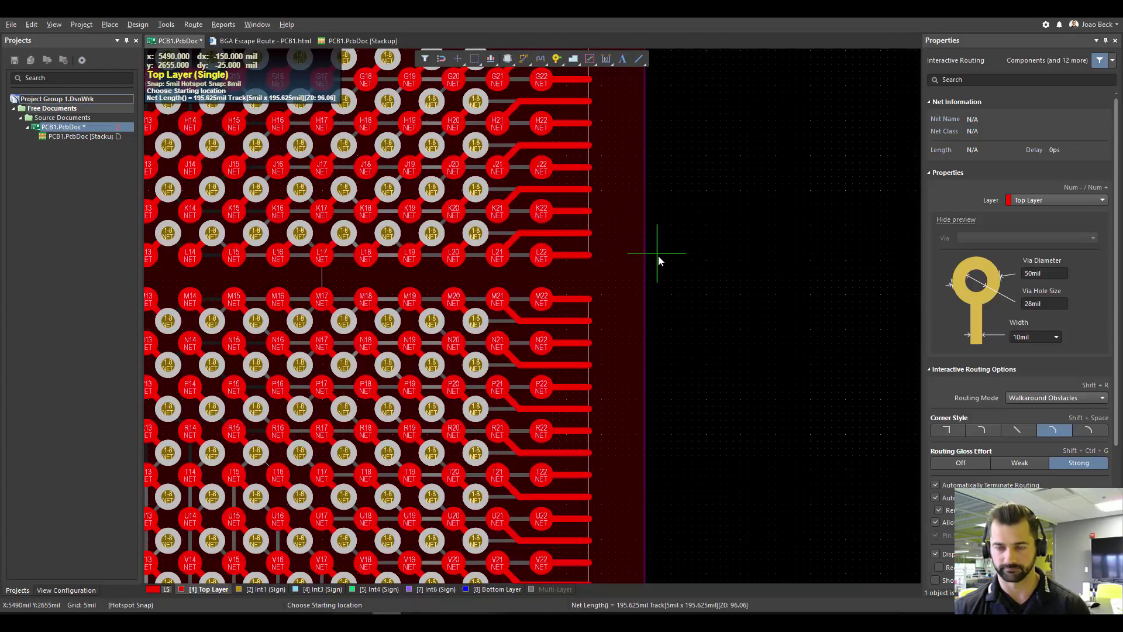
key("Escape")
key("ctrl+Page_Down")
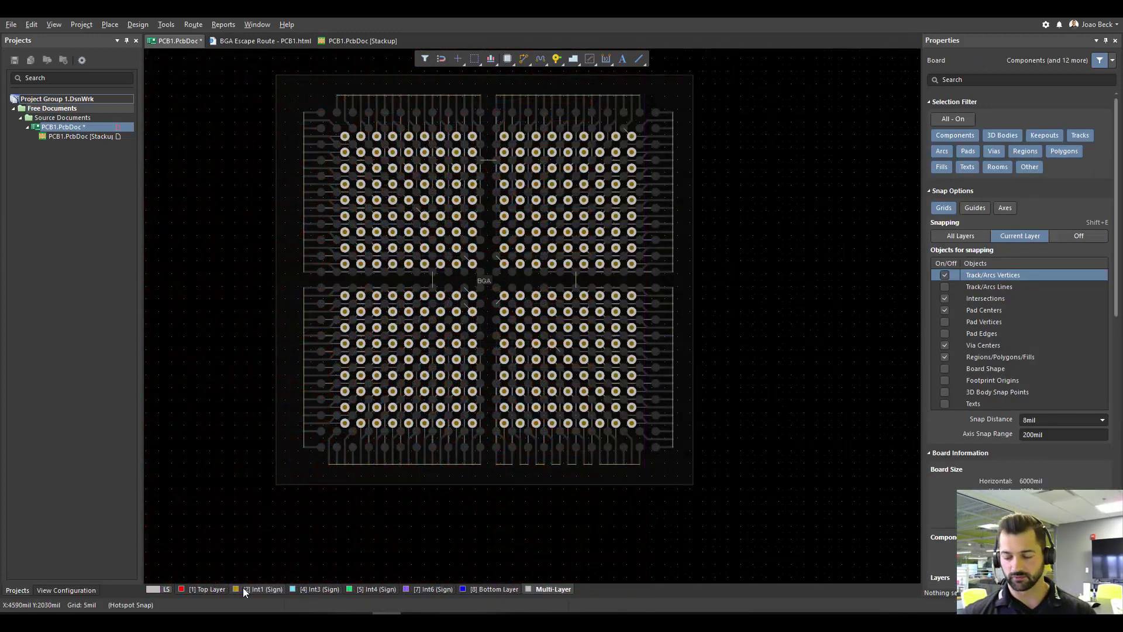